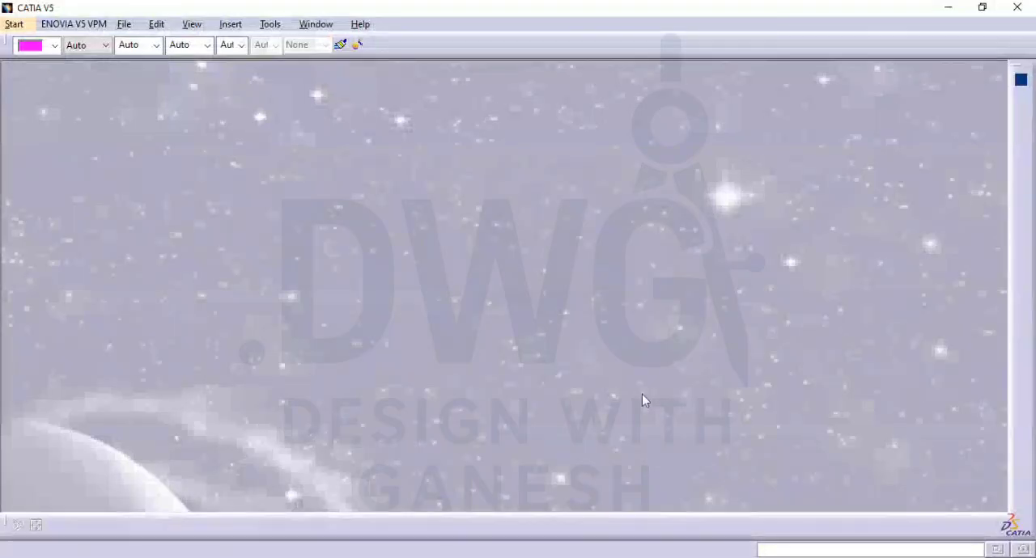
Create a new mechanical design part named Part1 with hybrid design enabled
left_click(16, 24)
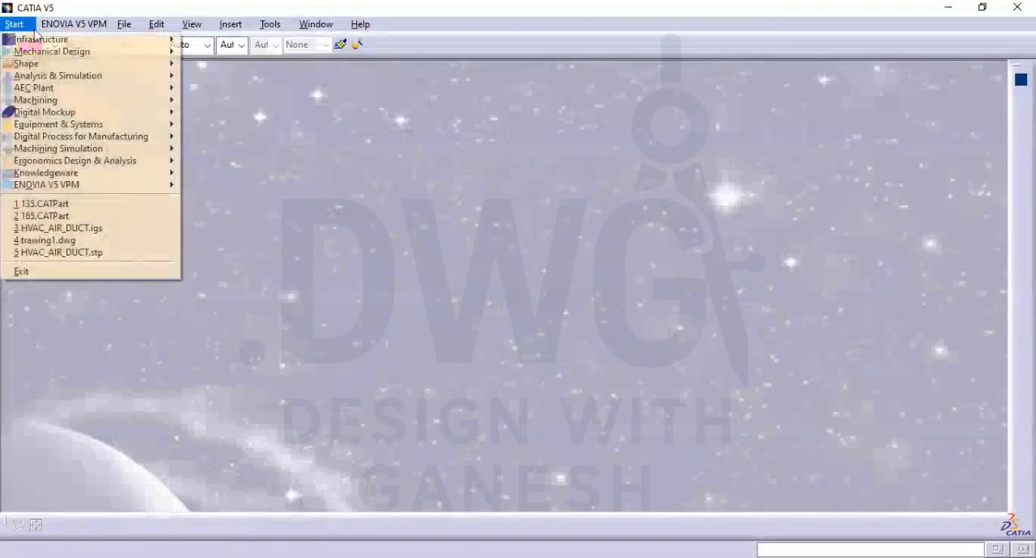
mouse_move(97, 51)
left_click(219, 51)
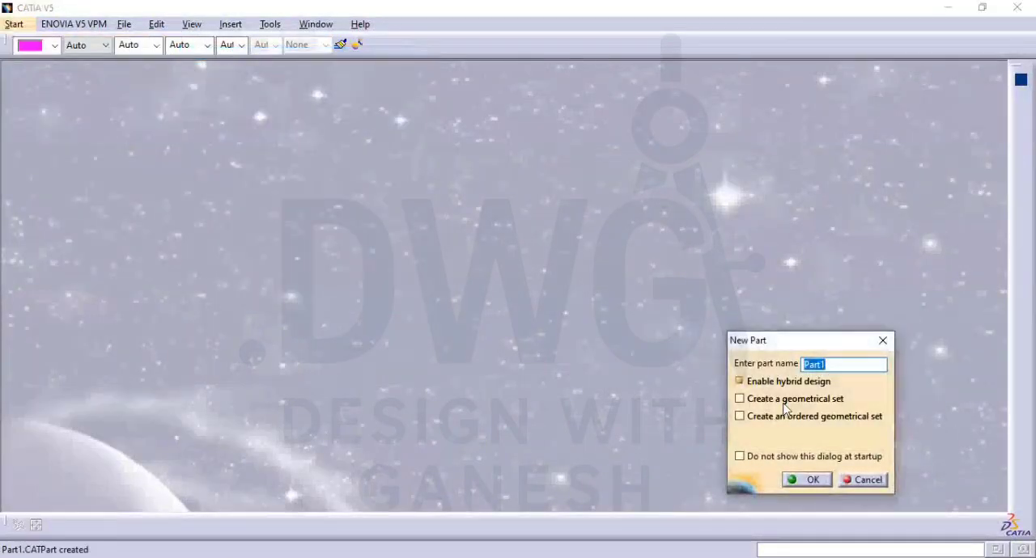
left_click(794, 481)
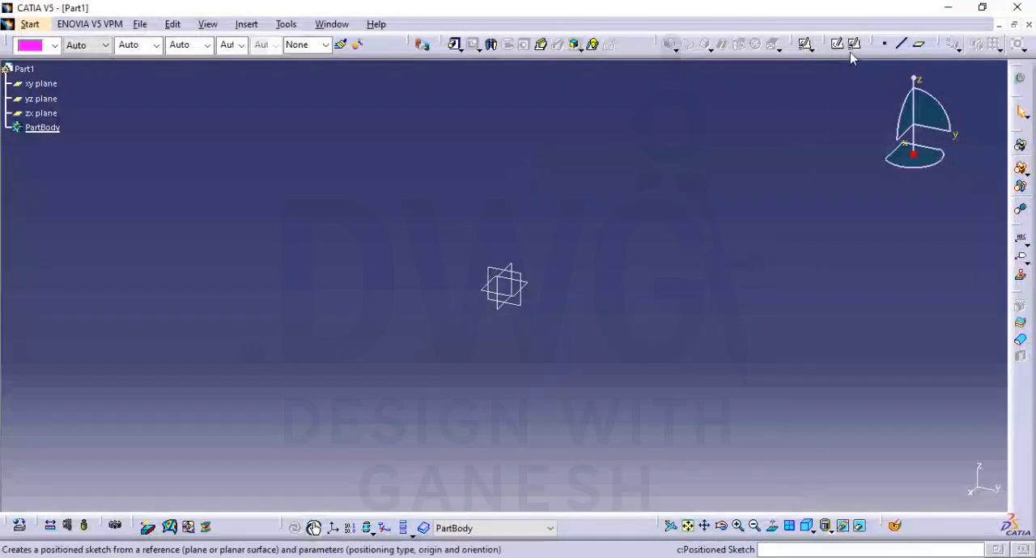
Open a positioned sketch on the xy plane with implicit origin and orientation
left_click(856, 48)
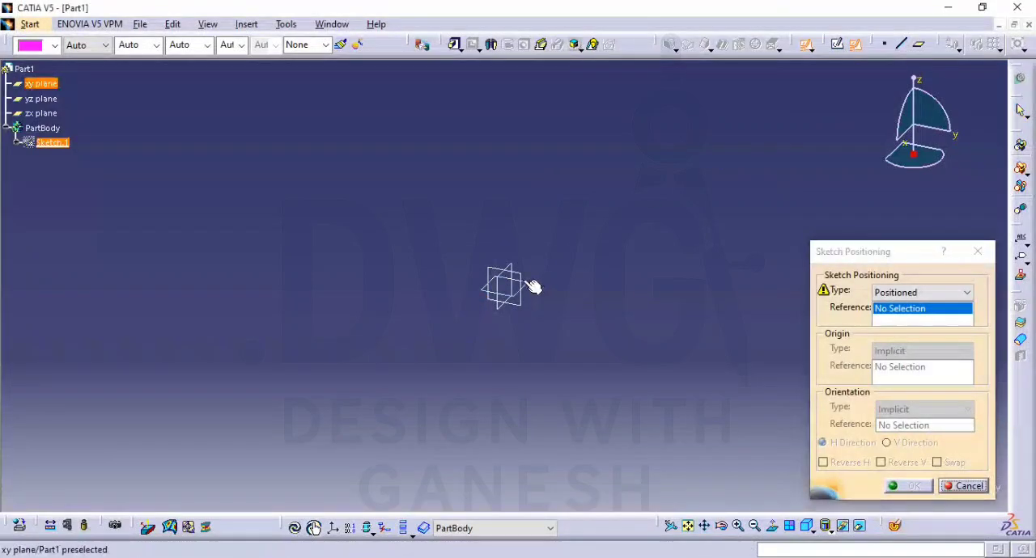
left_click(529, 285)
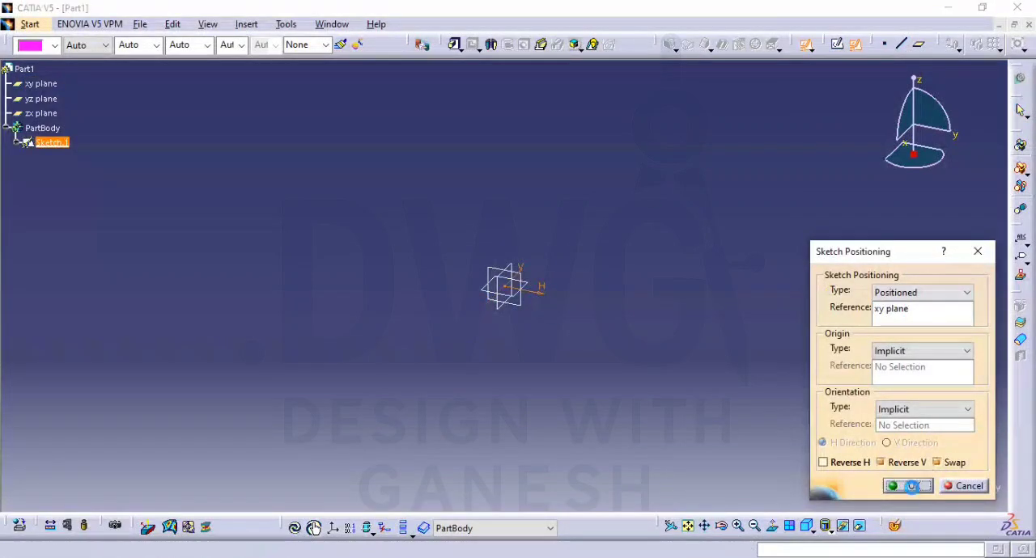
left_click(907, 485)
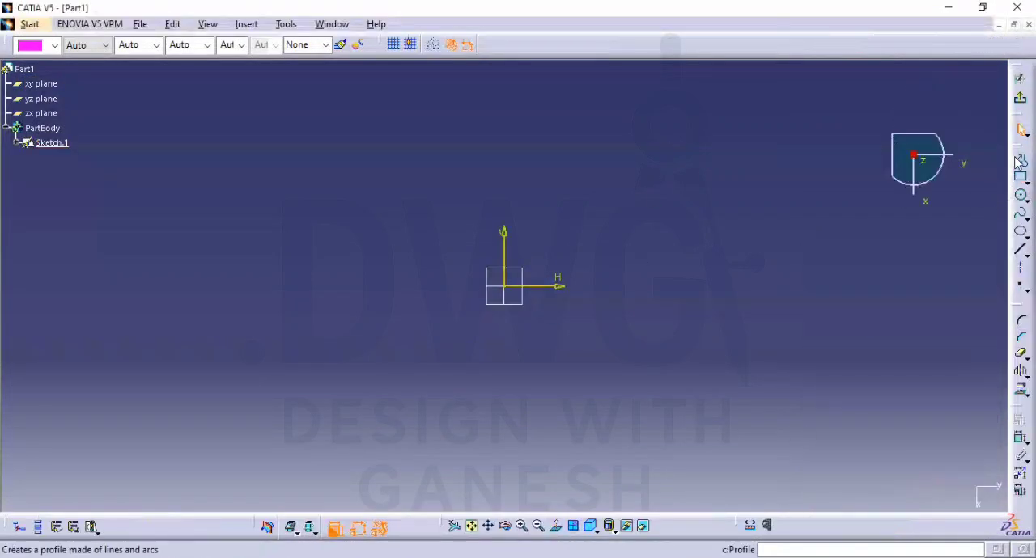
Sketch a closed five-sided plate profile about 110 mm tall around the origin, with a vertical left edge and two slanted edges meeting at right
left_click(1021, 160)
left_click(562, 172)
left_click(405, 170)
left_click(404, 377)
left_click(658, 378)
left_click(721, 321)
left_click(563, 171)
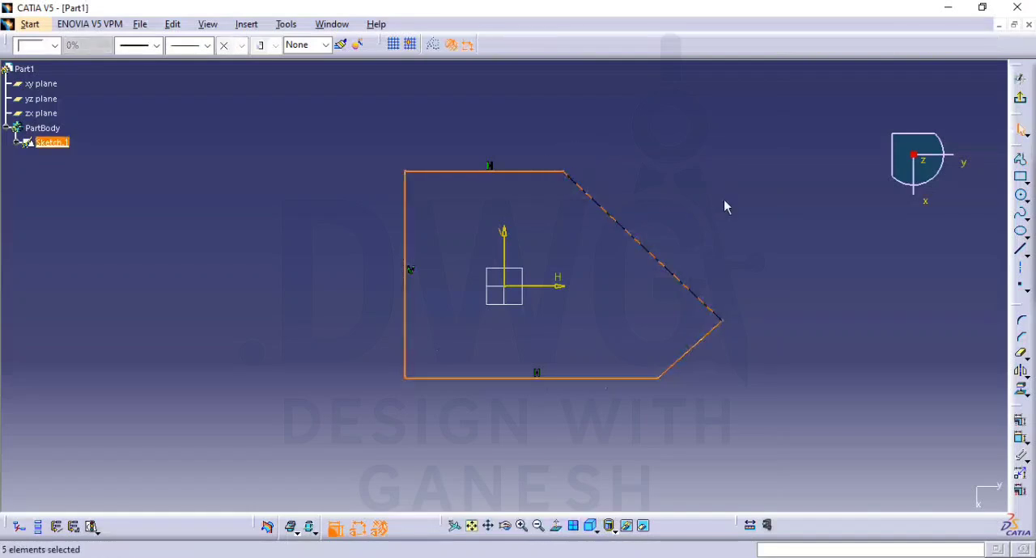
Consult the PDF drawing, and draw a vertical axis about 182 mm long and a horizontal axis about 324 mm long across the profile
key("alt+Tab")
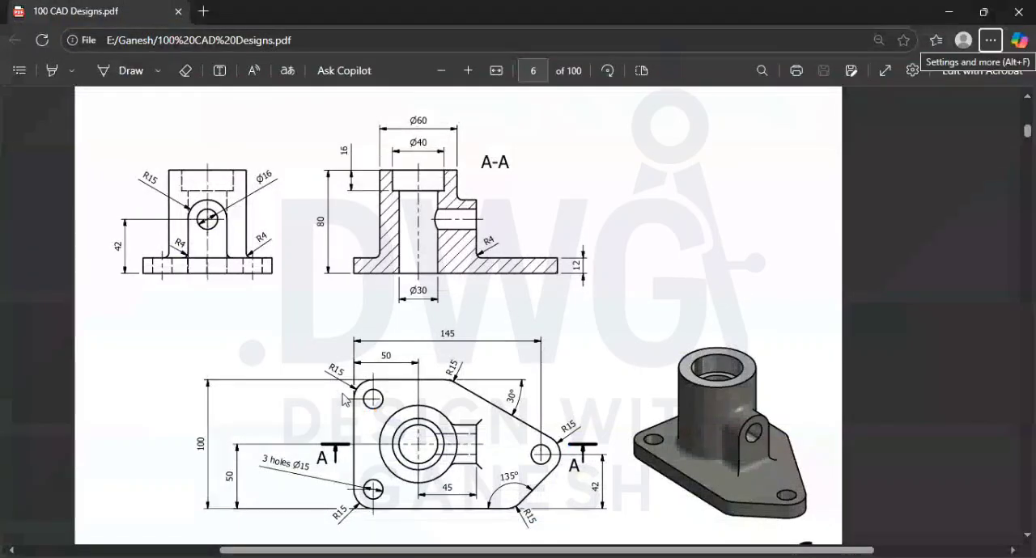
key("alt+Tab")
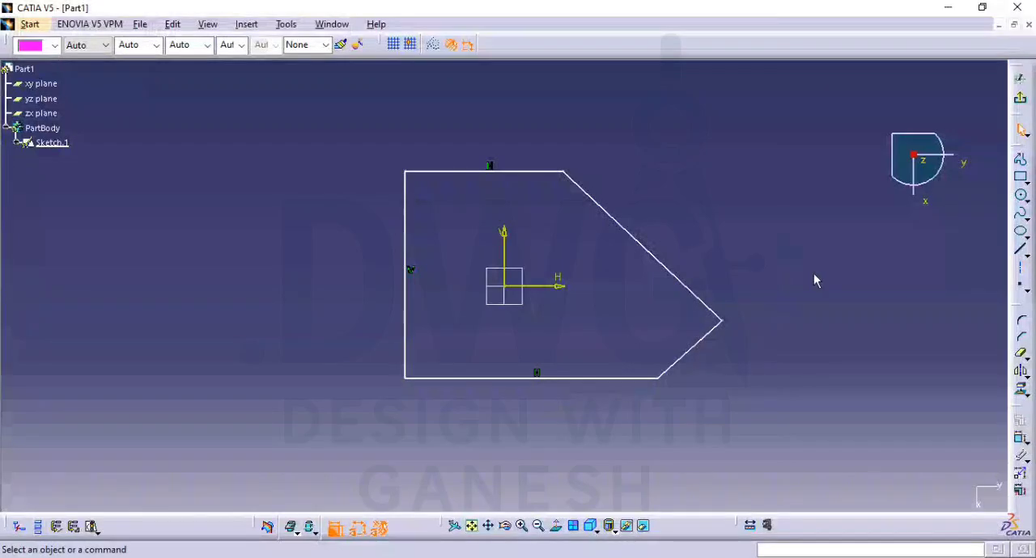
left_click(1023, 275)
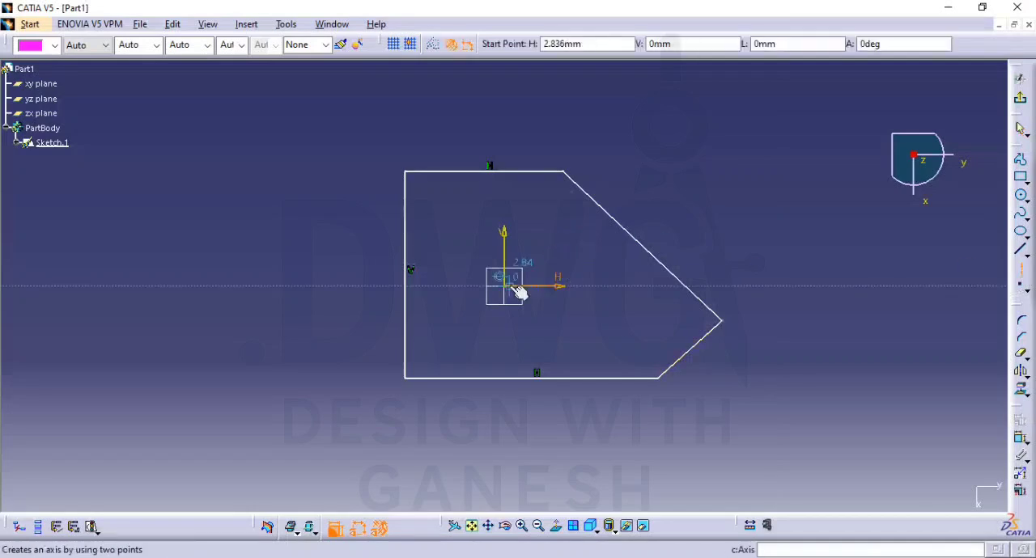
left_click(502, 126)
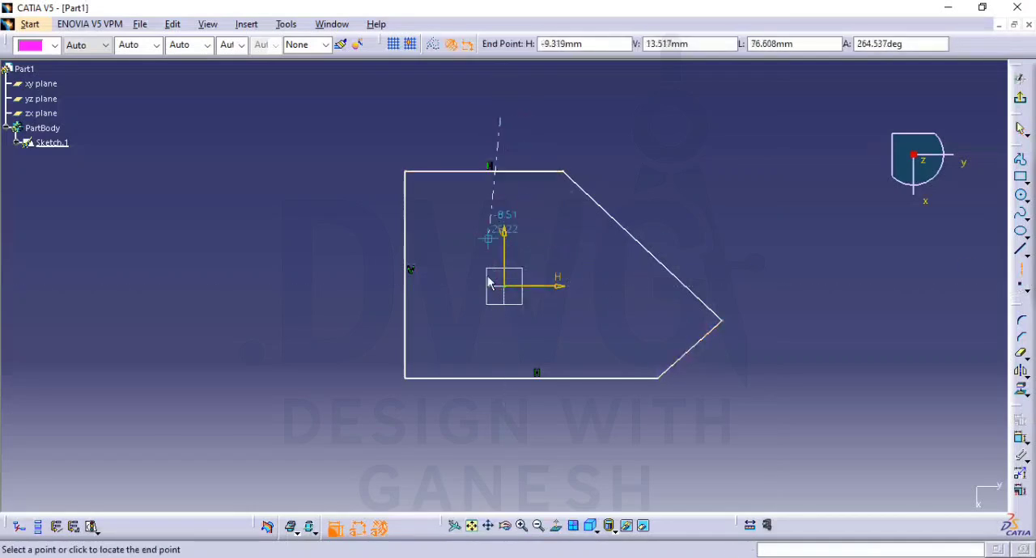
left_click(499, 462)
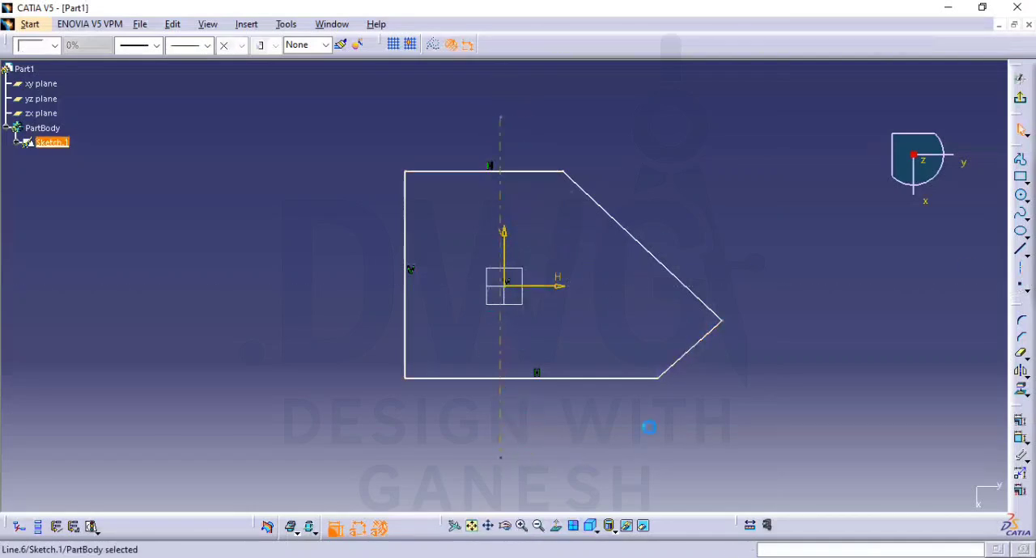
left_click(1025, 278)
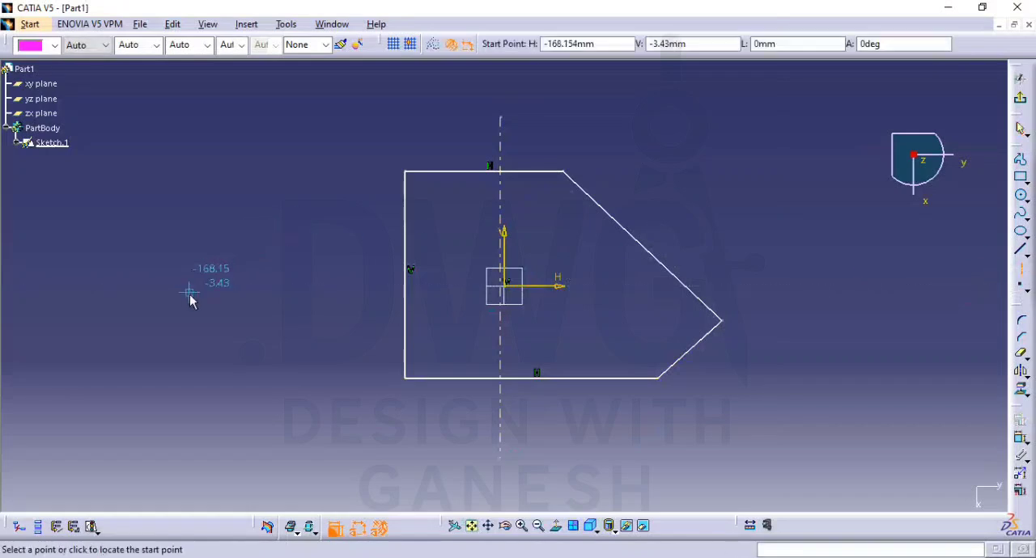
left_click(203, 271)
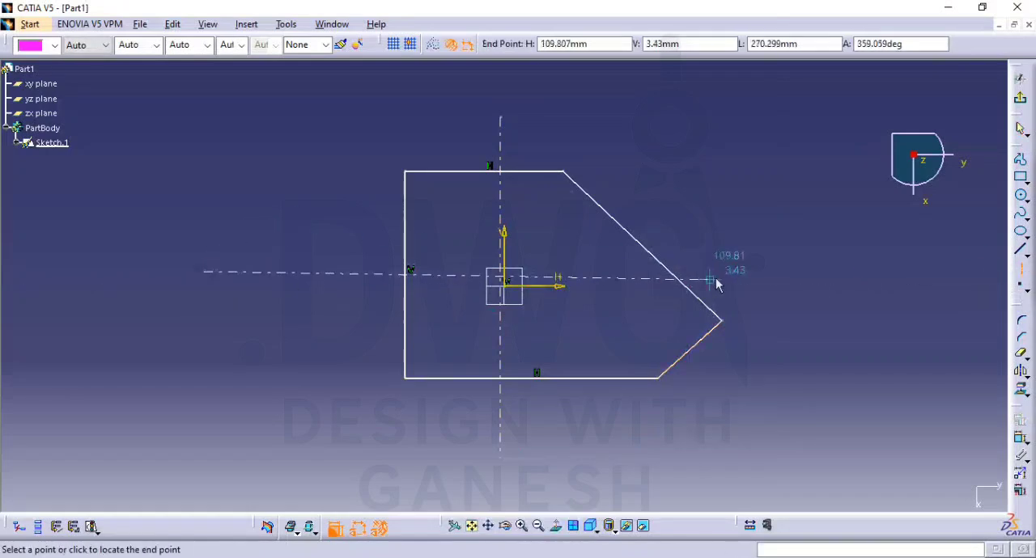
left_click(805, 271)
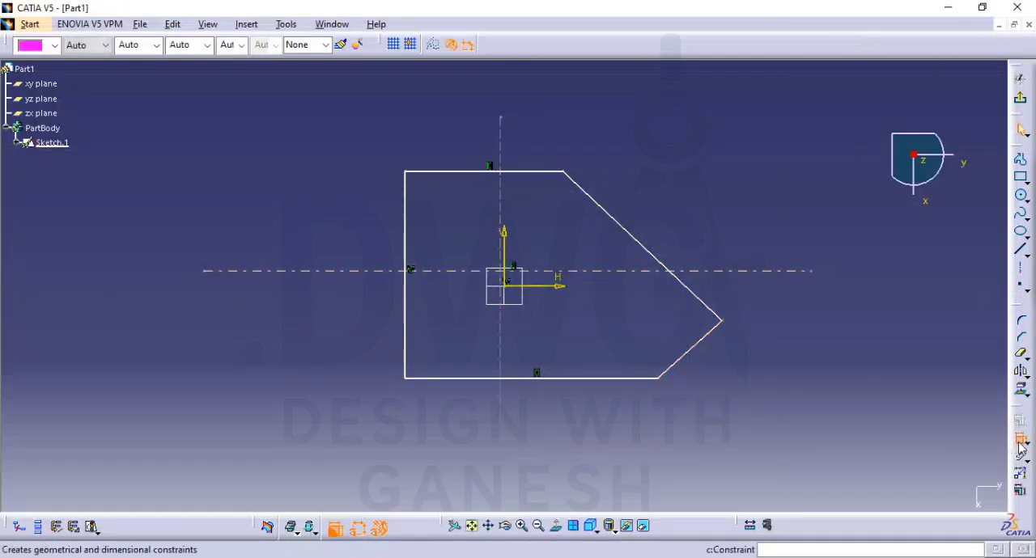
Constrain the horizontal axis line coincident with the sketch H axis and the vertical axis line coincident with the V axis
left_click(599, 271)
left_click(552, 286)
right_click(559, 289)
left_click(576, 327)
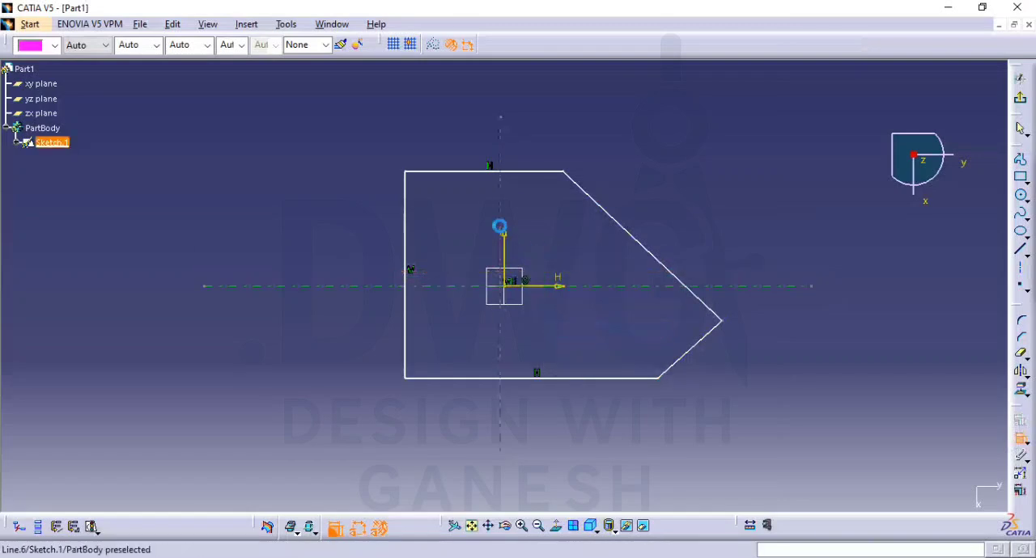
left_click(512, 229)
right_click(515, 211)
left_click(580, 273)
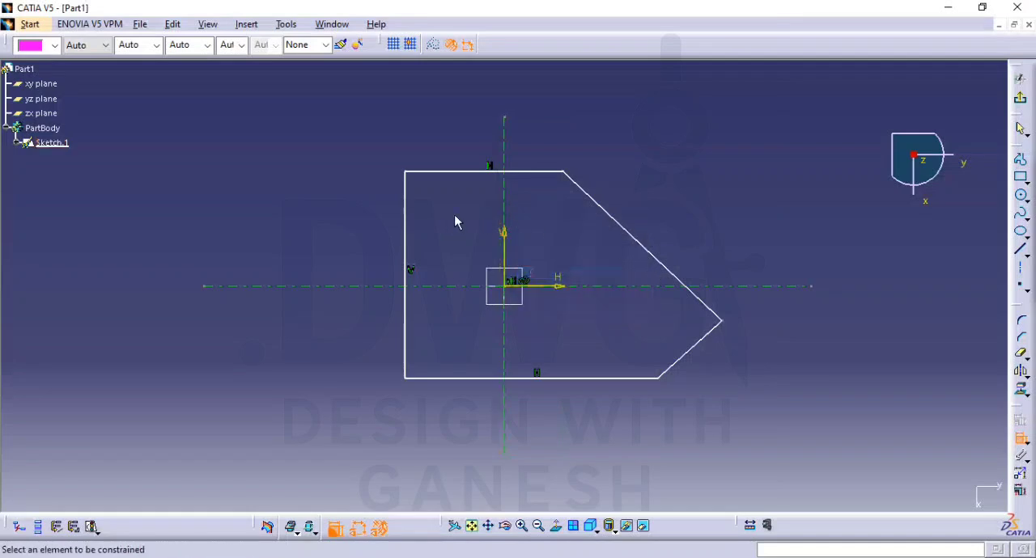
Dimension the profile's left edge from the vertical axis at 50 mm
left_click(506, 224)
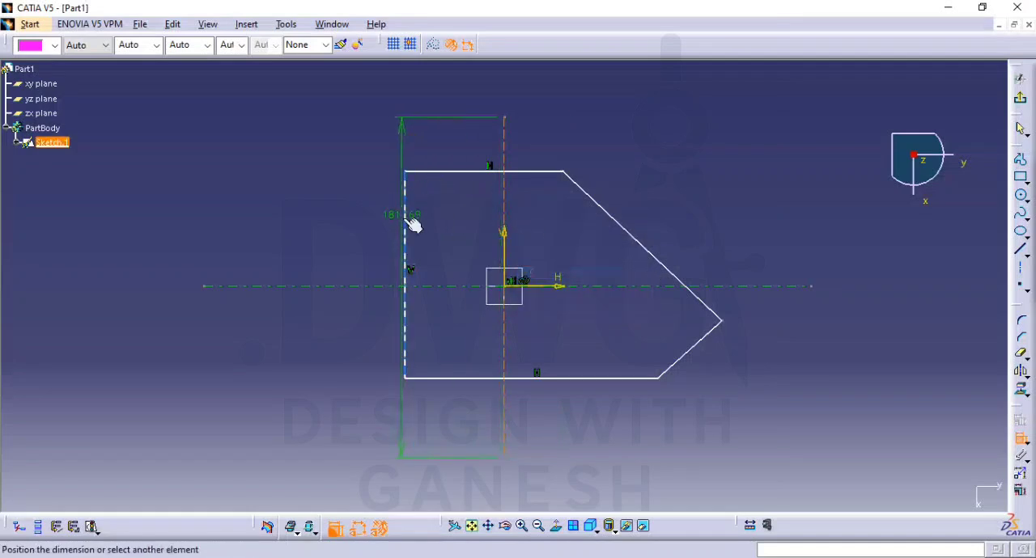
left_click(409, 229)
left_click(346, 106)
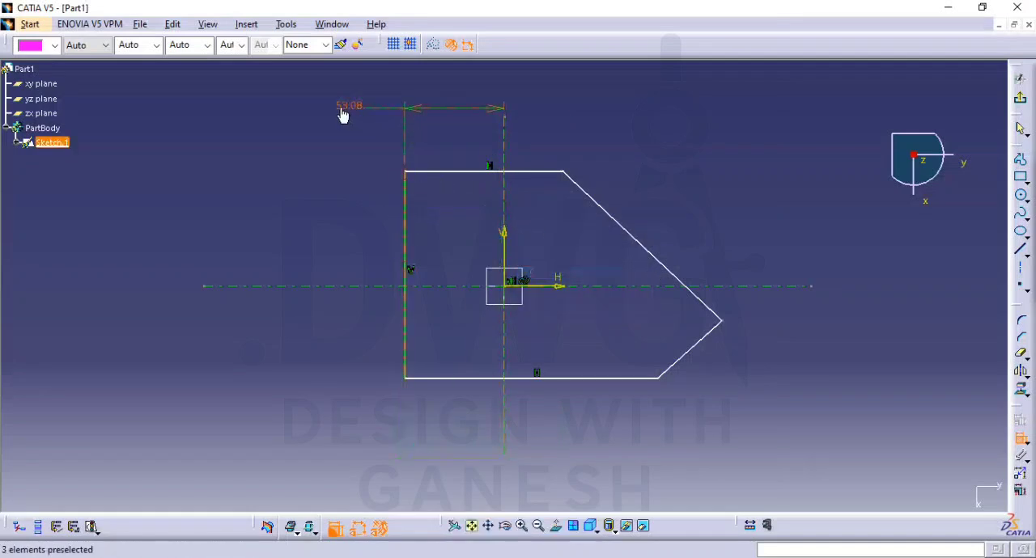
double_click(340, 106)
key("Return")
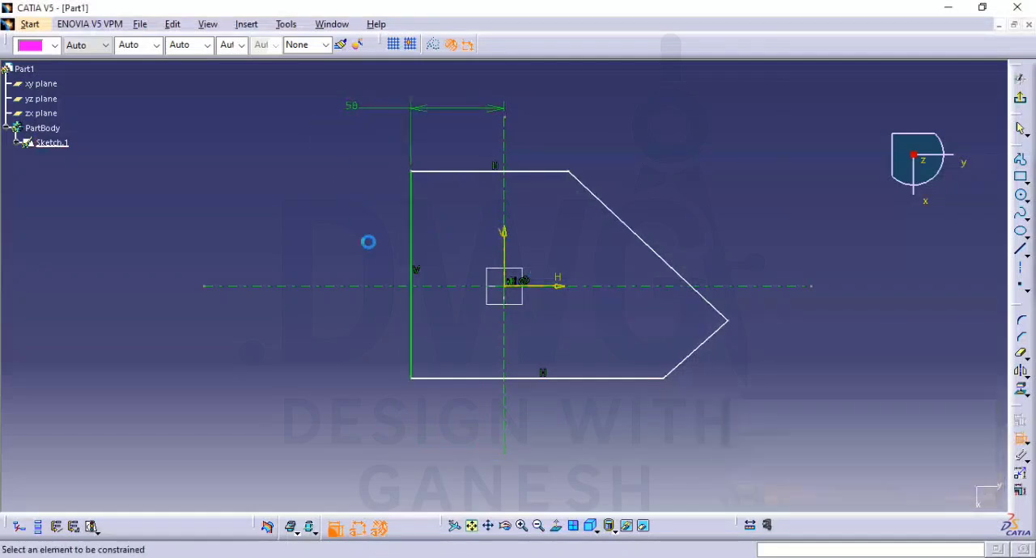
Dimension the profile's bottom edge from the horizontal axis at 50 mm
left_click(389, 286)
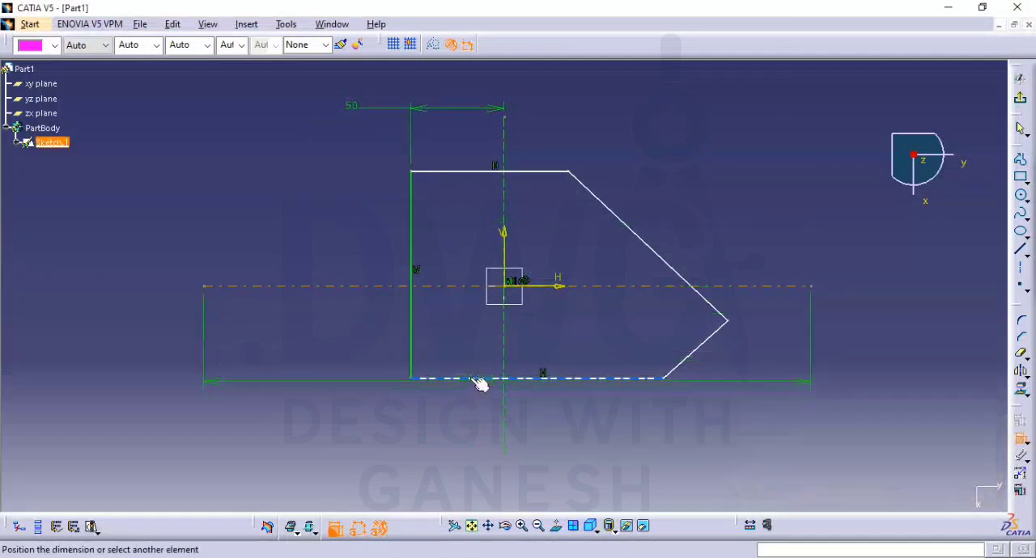
left_click(477, 379)
left_click(372, 343)
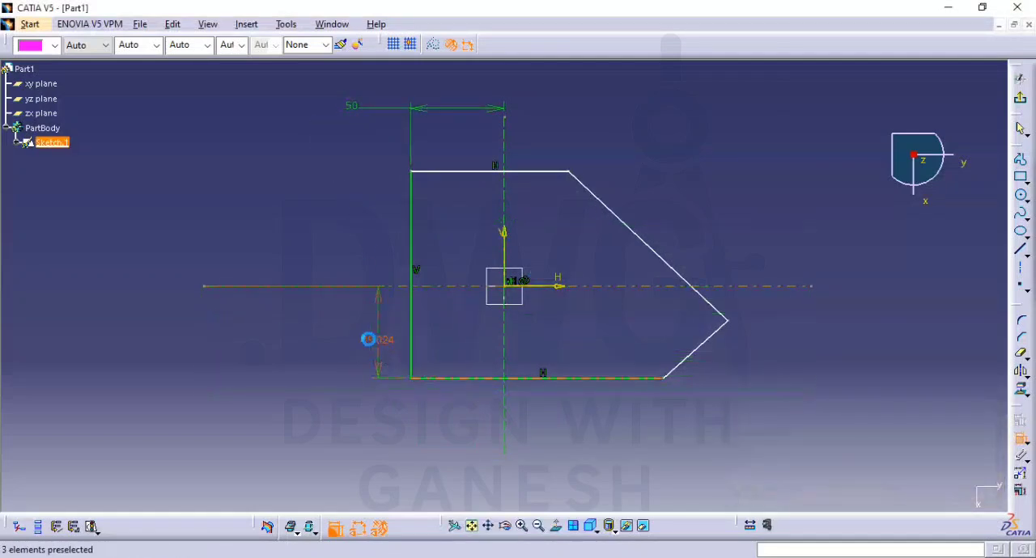
double_click(366, 340)
key("Return")
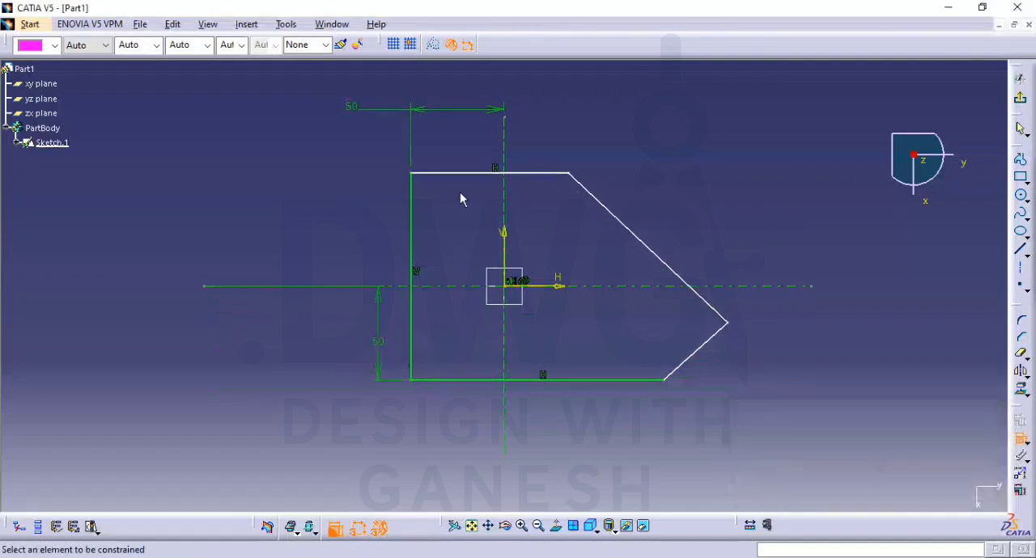
Dimension the distance between the profile's top and bottom edges and set it to 100 mm
left_click(461, 172)
left_click(481, 380)
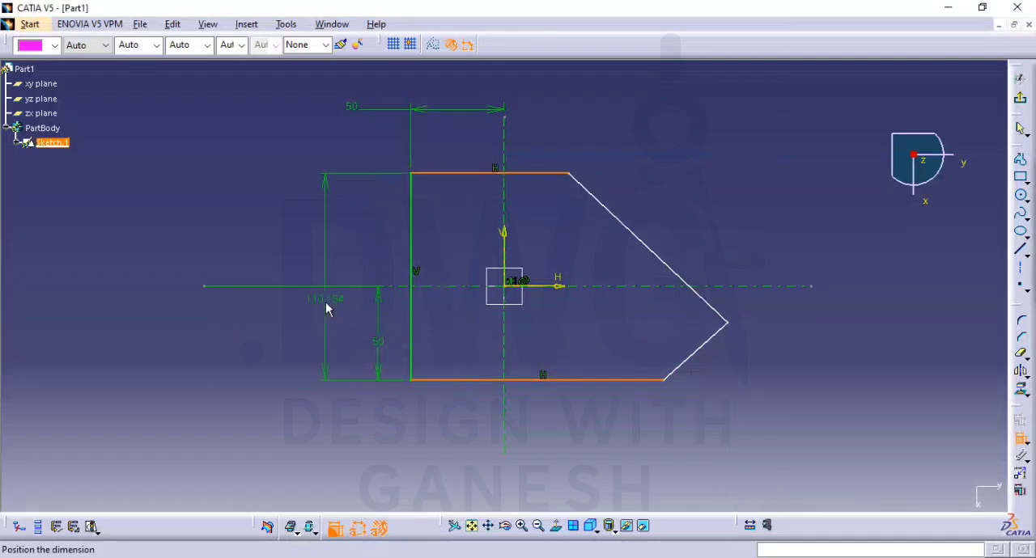
double_click(330, 265)
type("1")
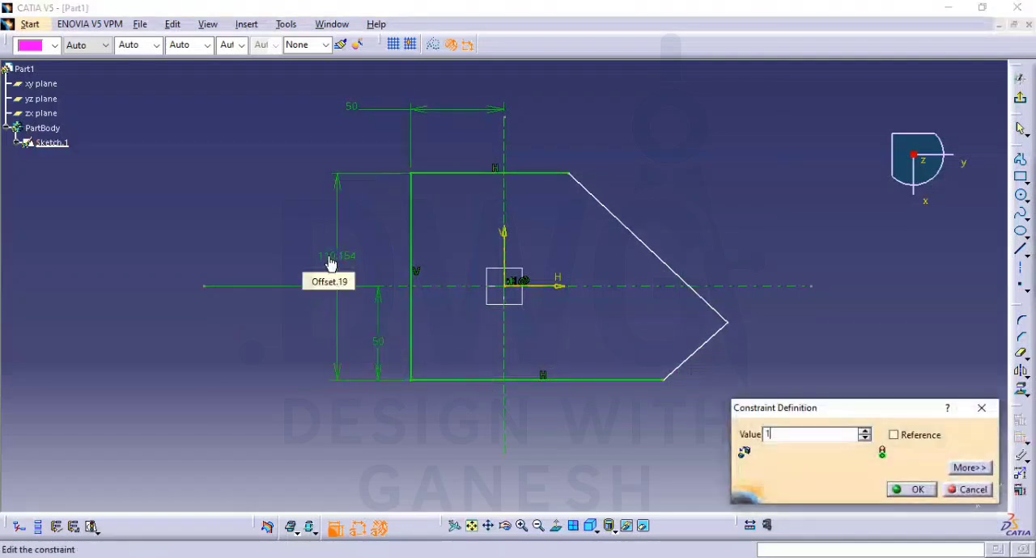
type("00")
key("Return")
Dimension the angle between the bottom edge and the lower slanted edge and set it to 135 degrees
left_click(636, 379)
left_click(704, 364)
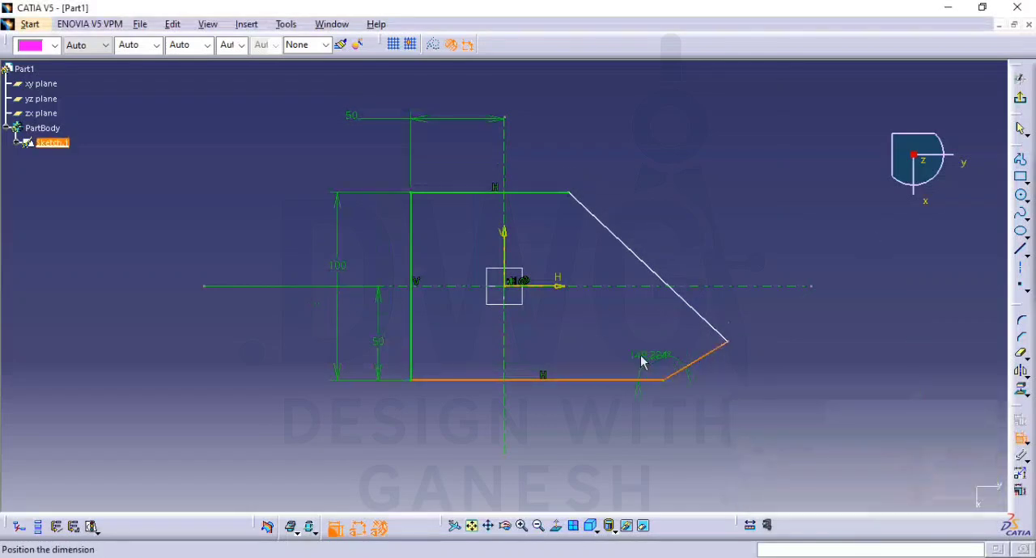
left_click(625, 359)
double_click(613, 350)
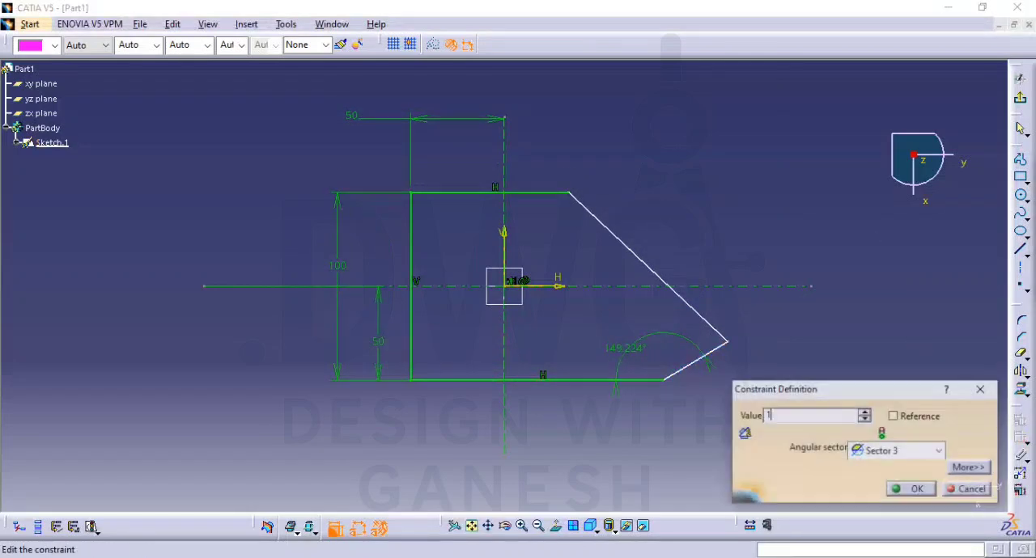
type("135")
key("Return")
Dimension the angle between the top edge and the upper slanted edge and set it to 30 degrees
left_click(562, 194)
left_click(611, 233)
left_click(609, 210)
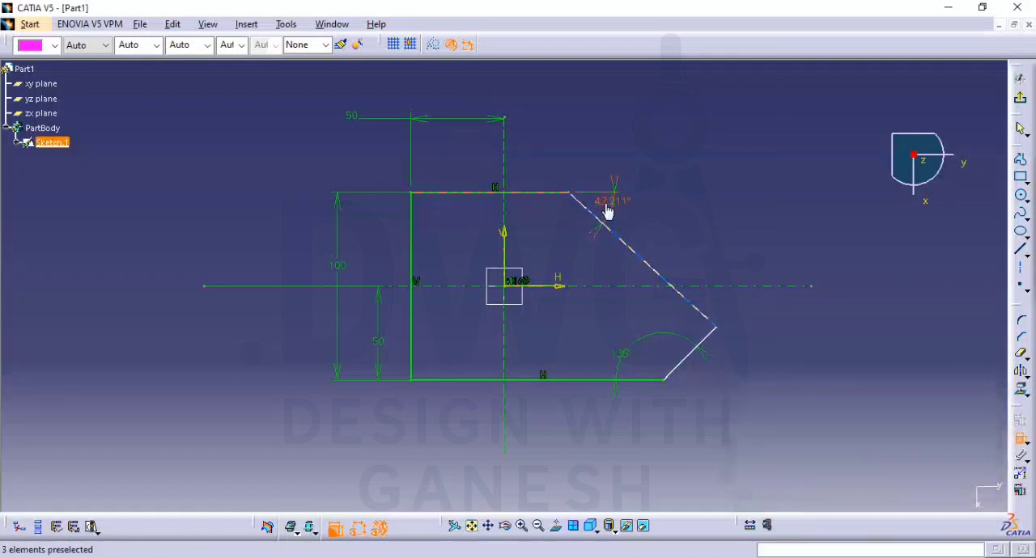
double_click(607, 202)
type("30")
key("Return")
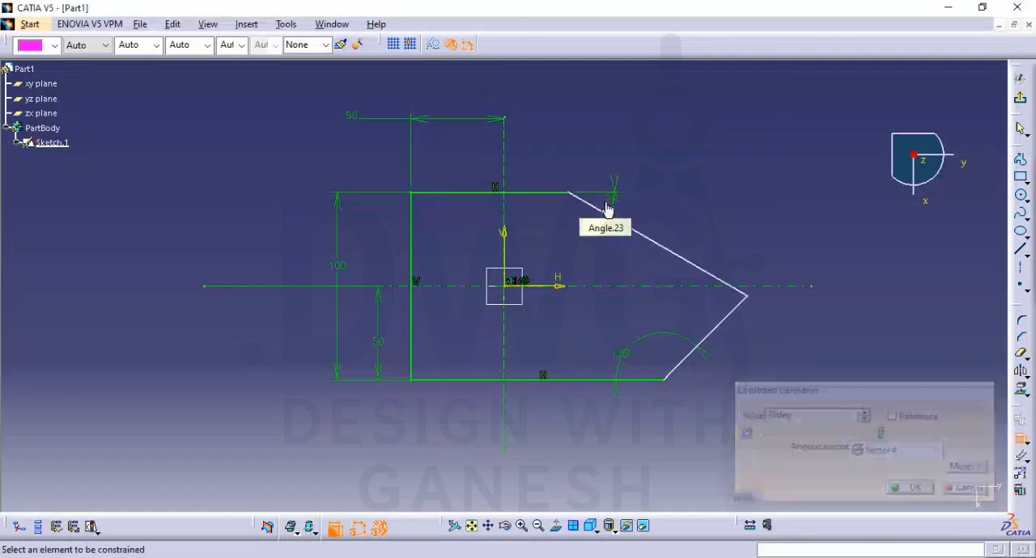
Round all five corners of the plate profile with a 15 mm corner radius
mouse_move(759, 318)
middle_mouse_down()
mouse_move(788, 326)
mouse_move(683, 288)
mouse_move(752, 306)
mouse_move(806, 375)
middle_mouse_up()
key("Escape")
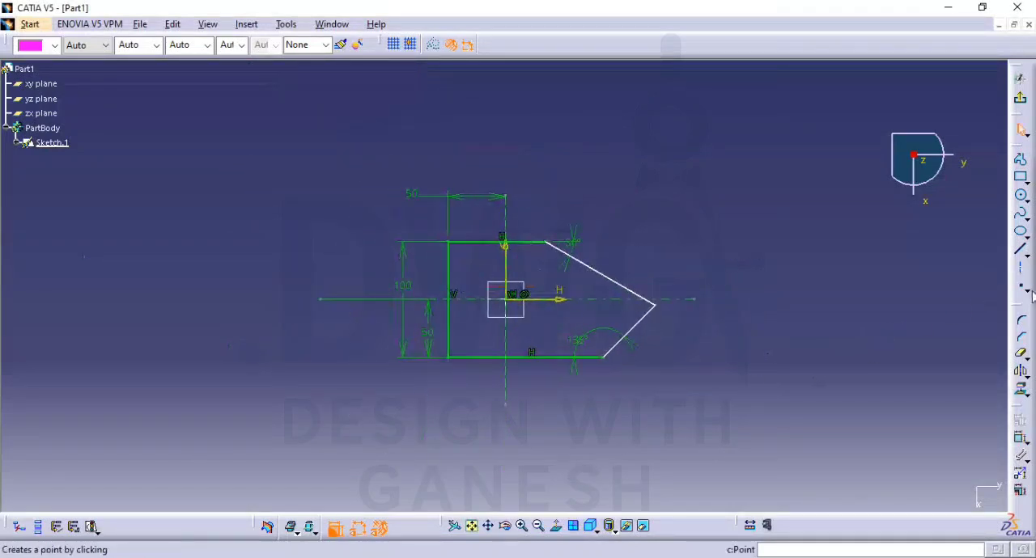
left_click(1022, 323)
left_click_drag(747, 156, 400, 408)
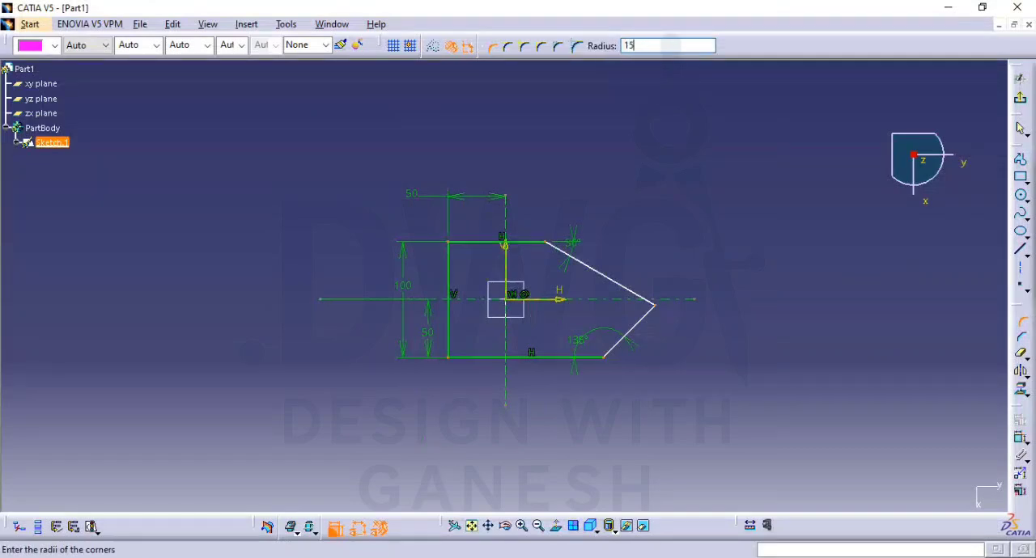
key("Return")
middle_click_drag(645, 425, 611, 323)
mouse_move(612, 322)
middle_mouse_down()
mouse_move(540, 310)
mouse_move(492, 285)
middle_mouse_up()
Dimension the distance from the left edge to the centre of the right tip's arc and set it to 145 mm
left_click(1021, 437)
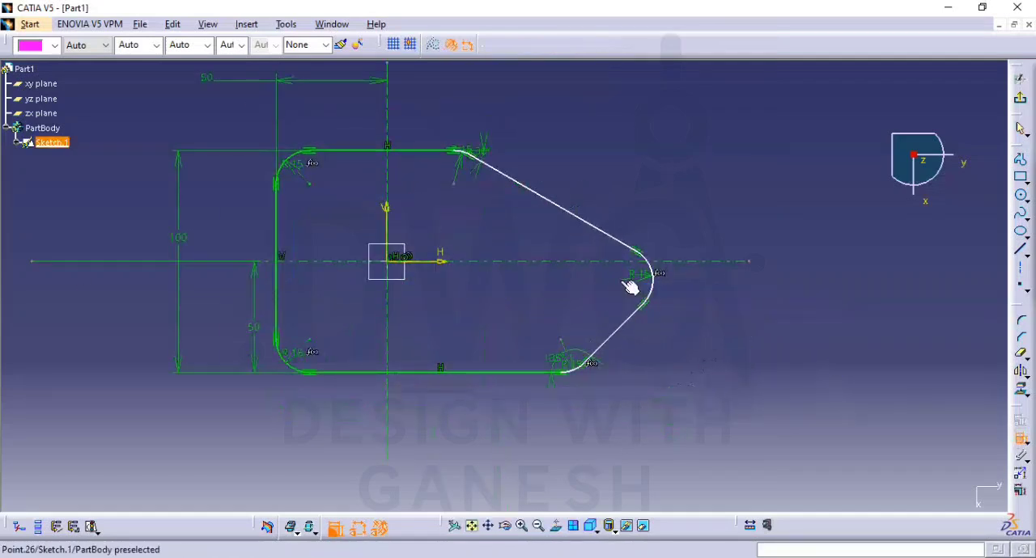
middle_click_drag(595, 225, 607, 299)
left_click(295, 306)
left_click(416, 97)
left_click(407, 97)
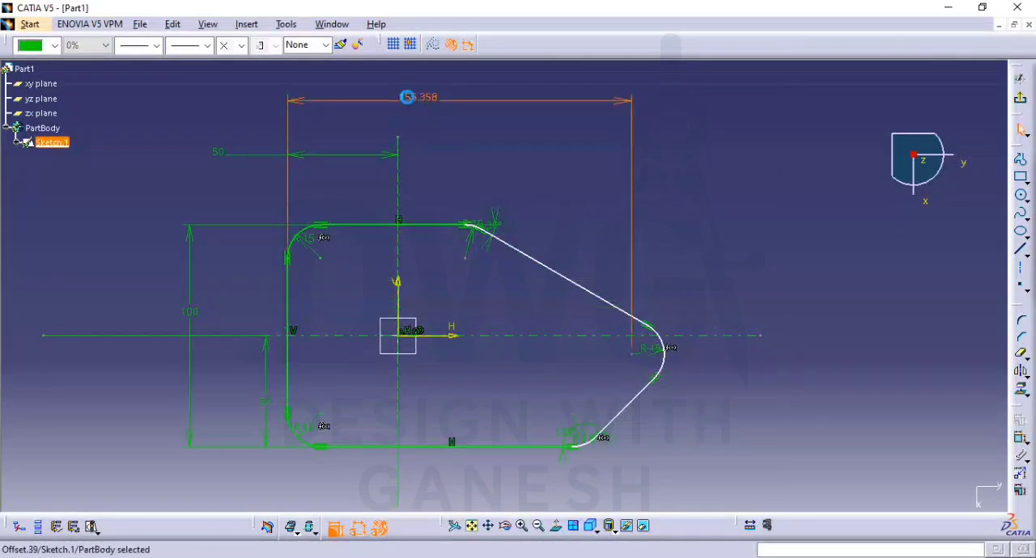
double_click(407, 98)
type("145")
key("Return")
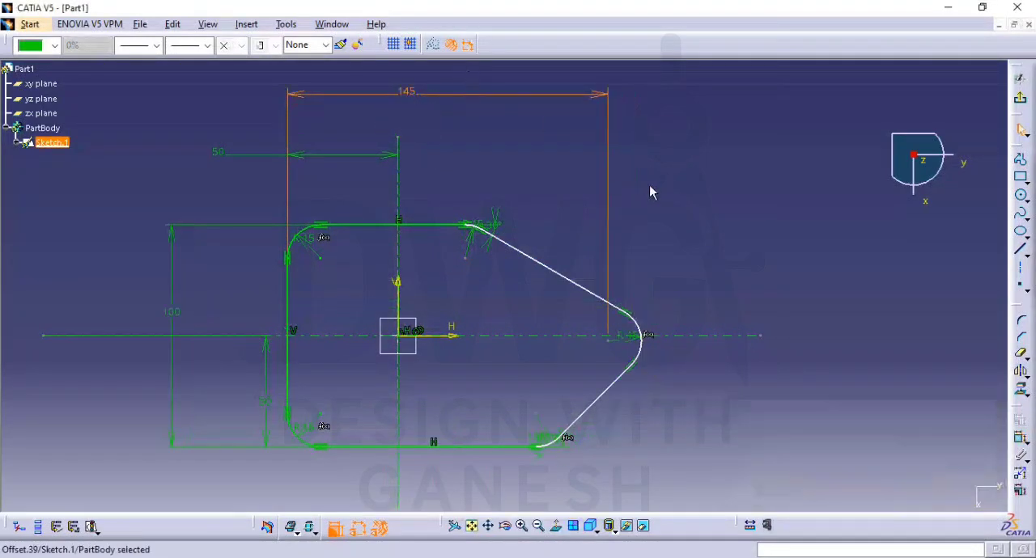
left_click(709, 228)
middle_click_drag(711, 231, 710, 189)
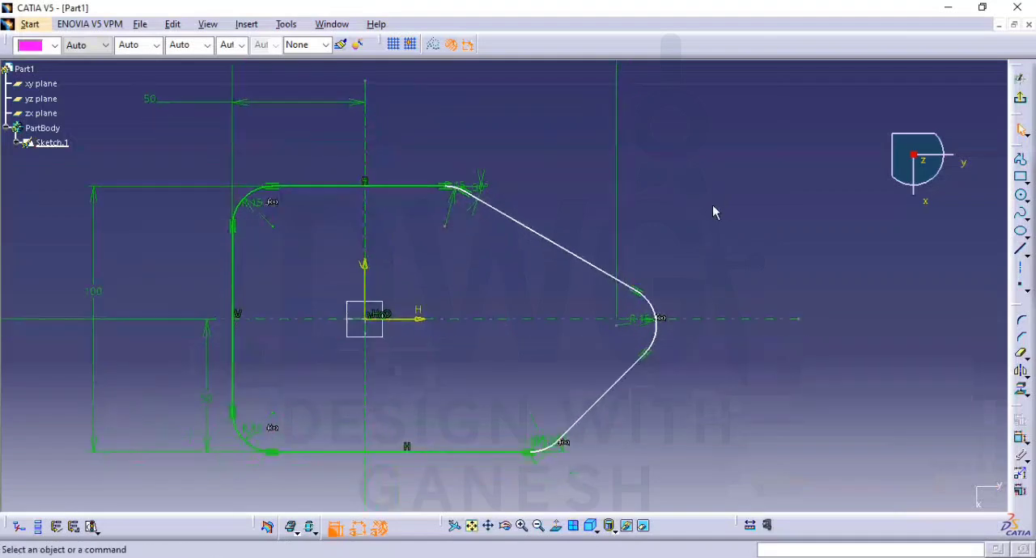
Check the drawing, then dimension the height from the plate's bottom edge to the right tip arc's centre and set it to 42 mm
mouse_move(649, 306)
left_mouse_down()
mouse_move(669, 333)
mouse_move(659, 303)
left_mouse_up()
left_click(727, 254)
key("alt+Tab")
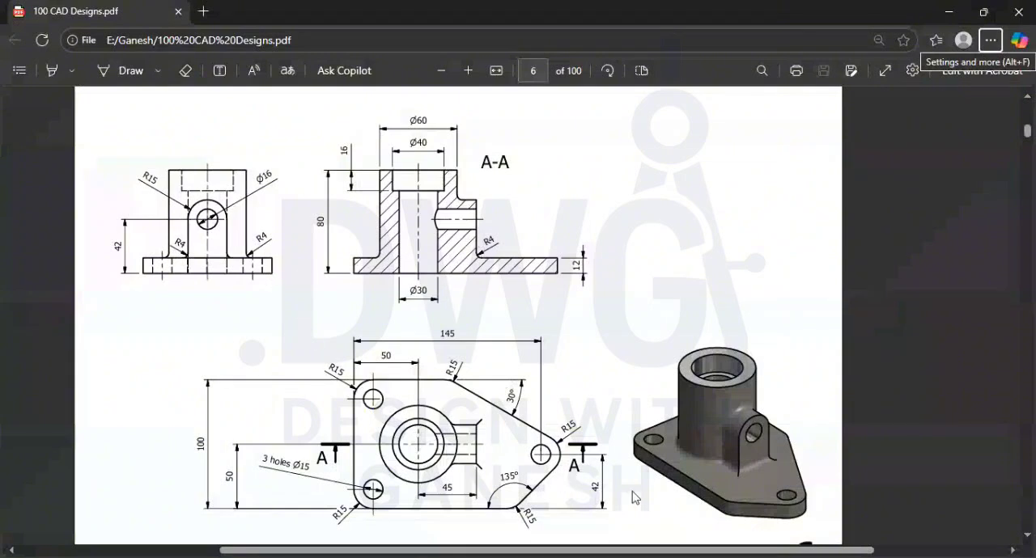
key("alt+Tab")
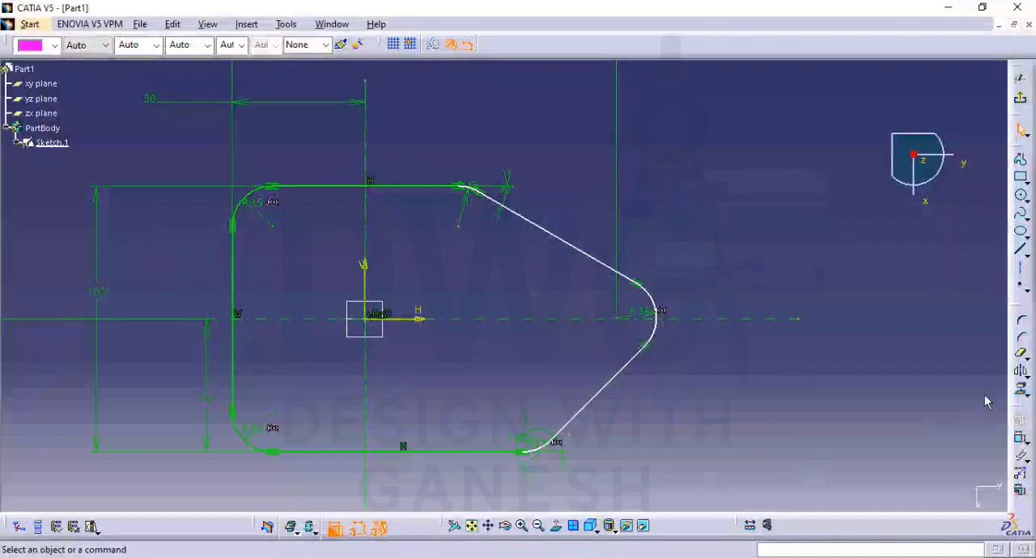
left_click(1021, 442)
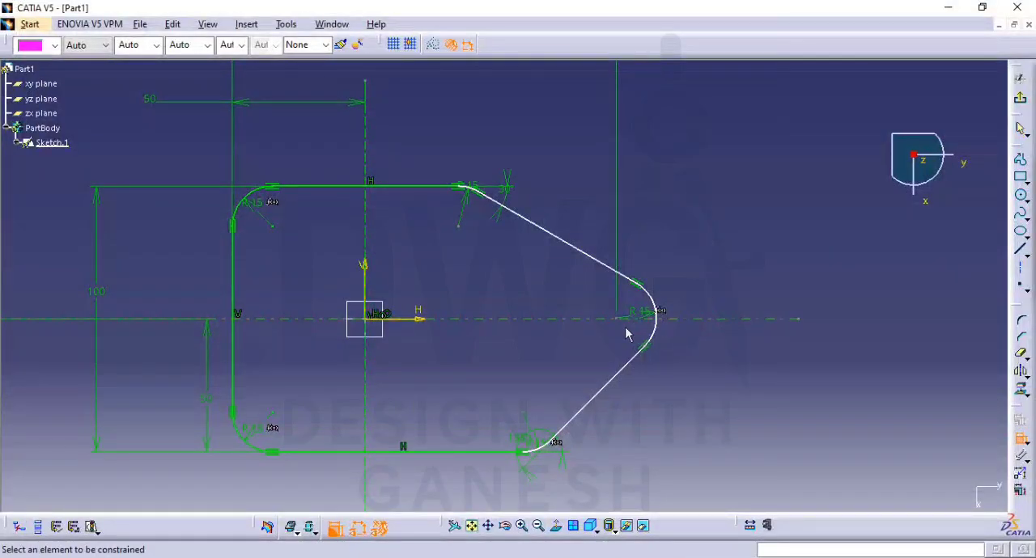
left_click(449, 452)
left_click(771, 418)
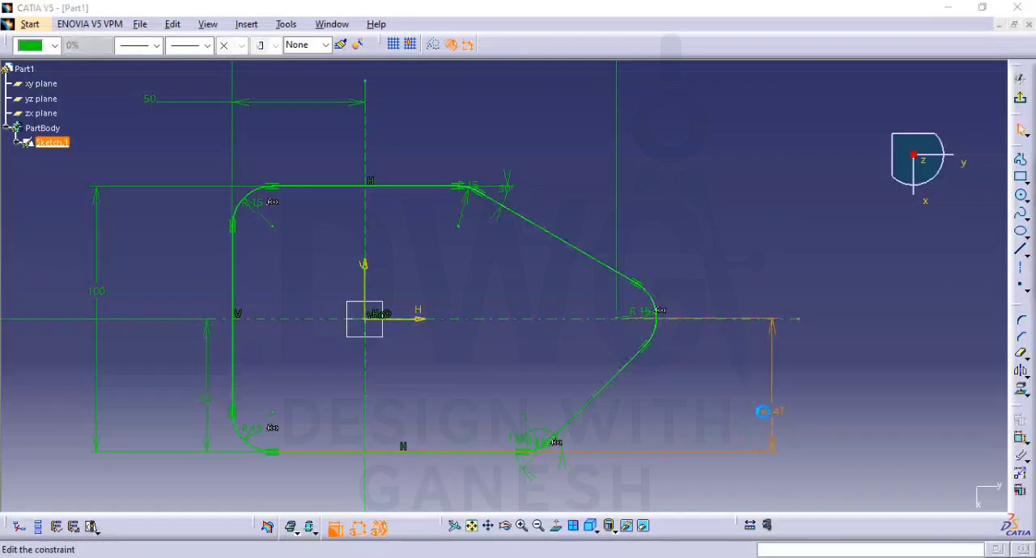
double_click(765, 413)
type("42")
key("Return")
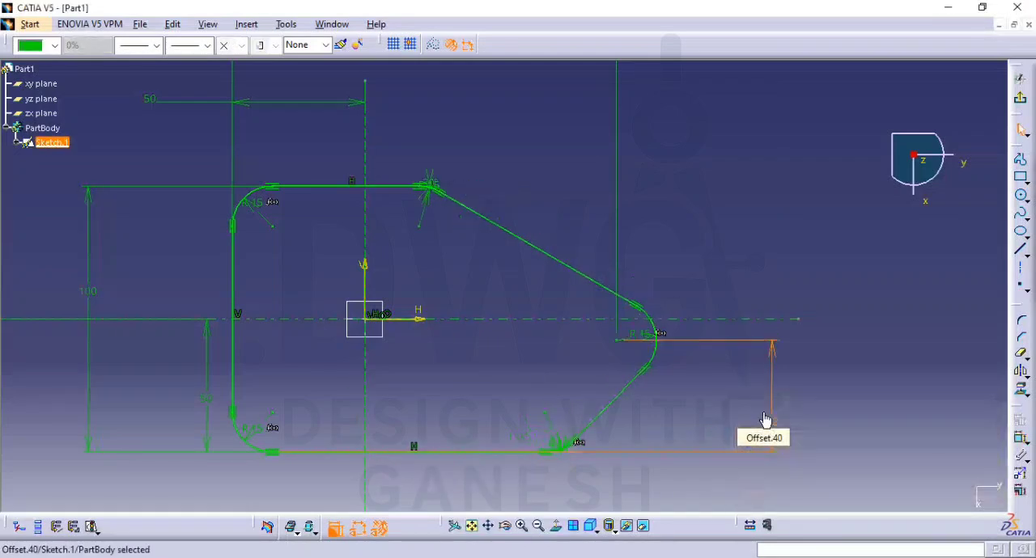
left_click(795, 386)
Draw a circle about 11 mm in diameter centred on the right tip's arc centre
left_click(1021, 199)
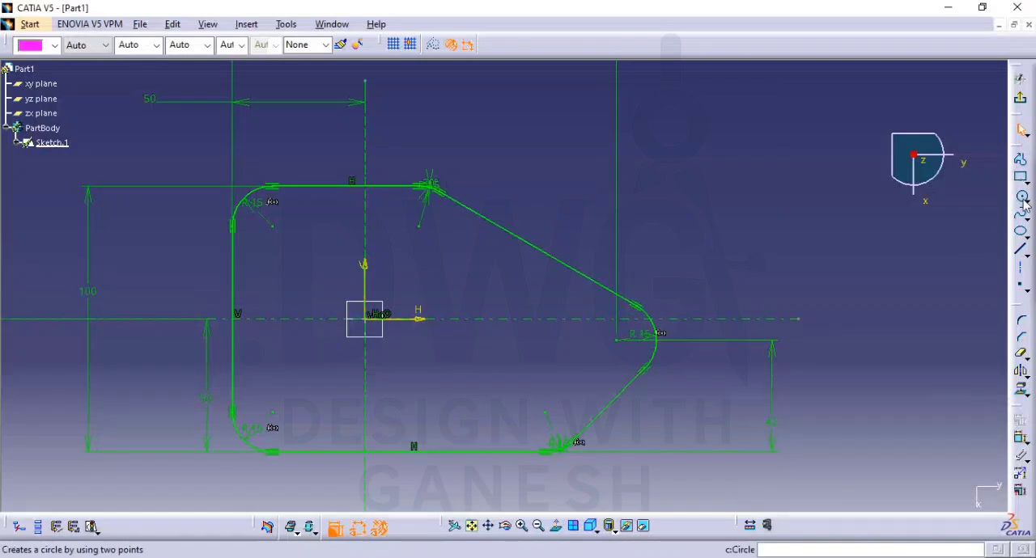
left_click(617, 339)
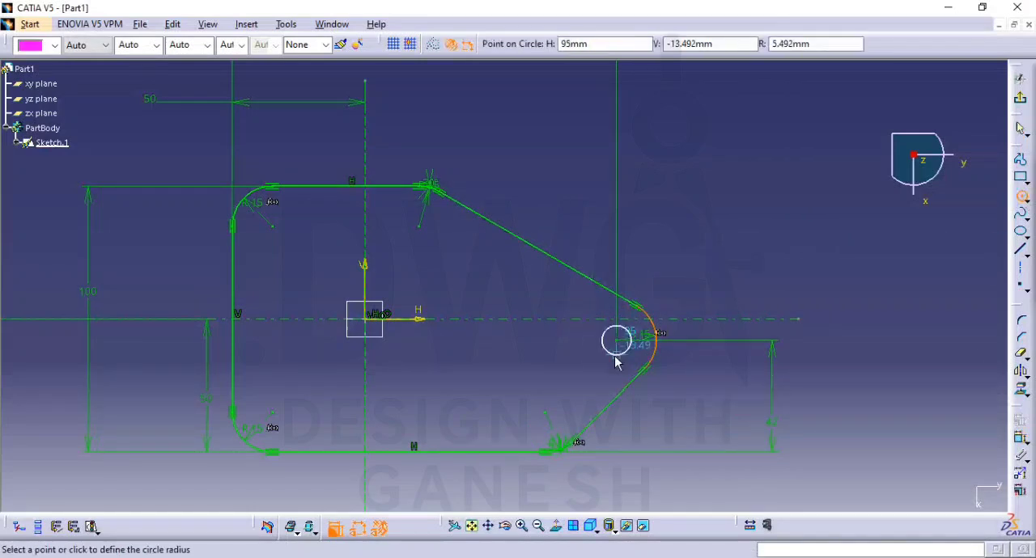
middle_click_drag(618, 346, 626, 267)
Draw two circles about 12 mm in diameter, centred on the arc centres of the lower-left and upper-left plate corners
middle_click_drag(635, 361, 403, 122)
left_click(565, 233)
middle_click_drag(458, 255, 980, 163)
middle_click_drag(541, 249, 836, 229)
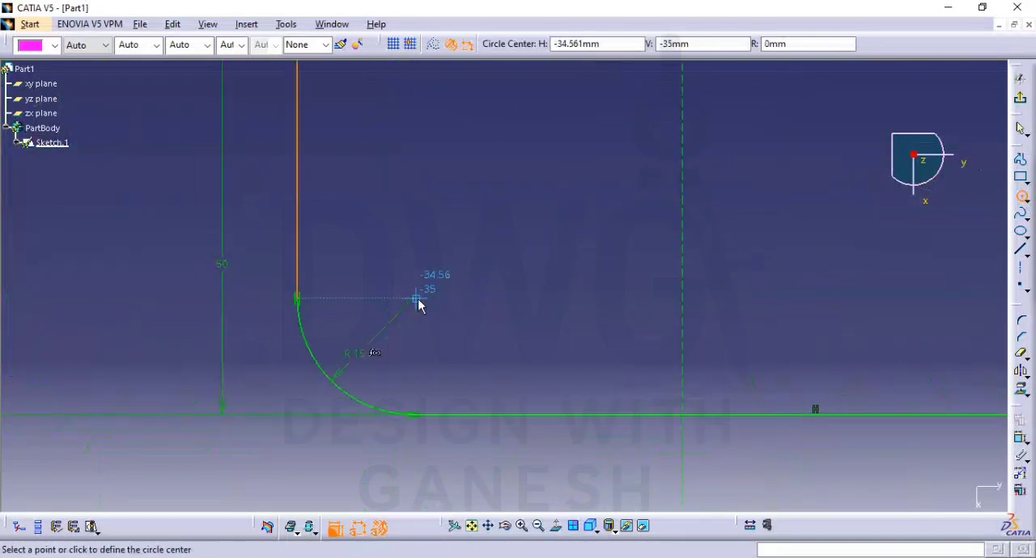
left_click(412, 300)
left_click(459, 280)
middle_click_drag(514, 237, 516, 277)
middle_click_drag(515, 184, 518, 403)
left_click(453, 197)
left_click(477, 212)
middle_click_drag(539, 243, 521, 193)
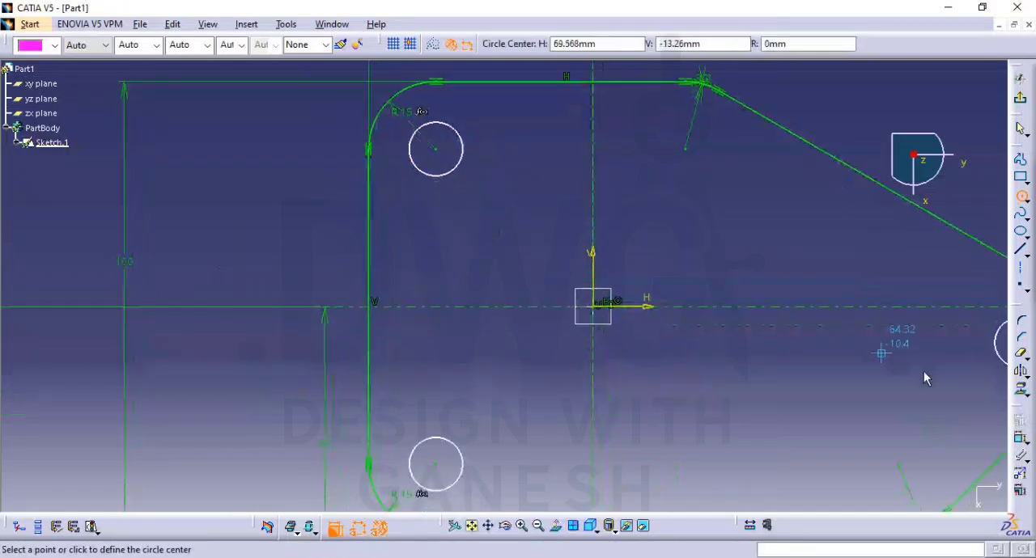
Check the hole size in the drawing, then dimension the upper-left circle's diameter and set it to 15 mm
left_click(1022, 441)
left_click(463, 163)
left_click(490, 178)
key("alt+Tab")
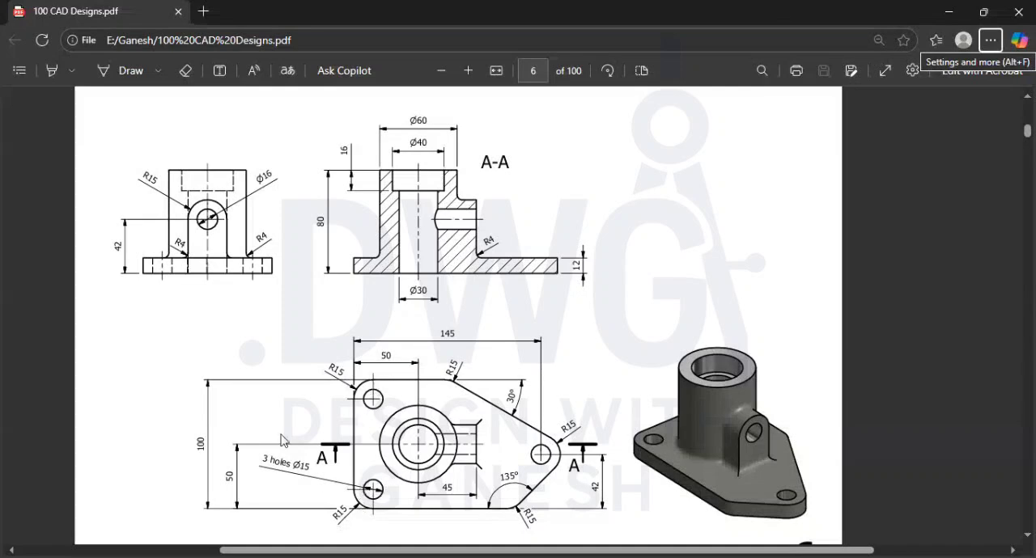
key("alt+Tab")
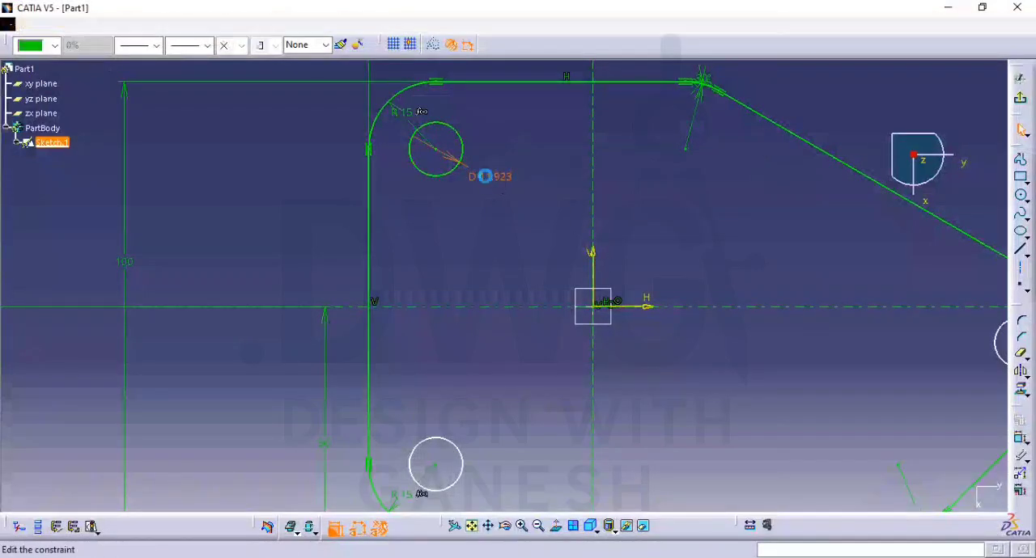
double_click(484, 177)
type("15")
key("Return")
Dimension the lower-left circle's diameter and set it to 15 mm
left_click(462, 438)
left_click(465, 391)
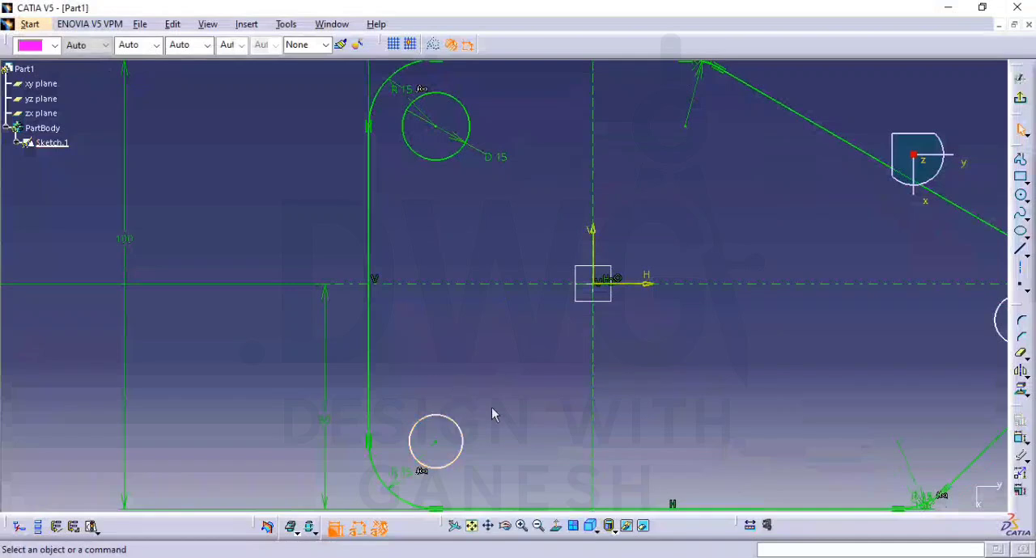
left_click(1020, 441)
left_click(451, 421)
double_click(420, 386)
type("15")
key("Return")
Dimension the diameter of the circle at the plate's right tip and set it to 15 mm
middle_click_drag(960, 352, 796, 325)
left_click(838, 311)
double_click(800, 359)
type("15")
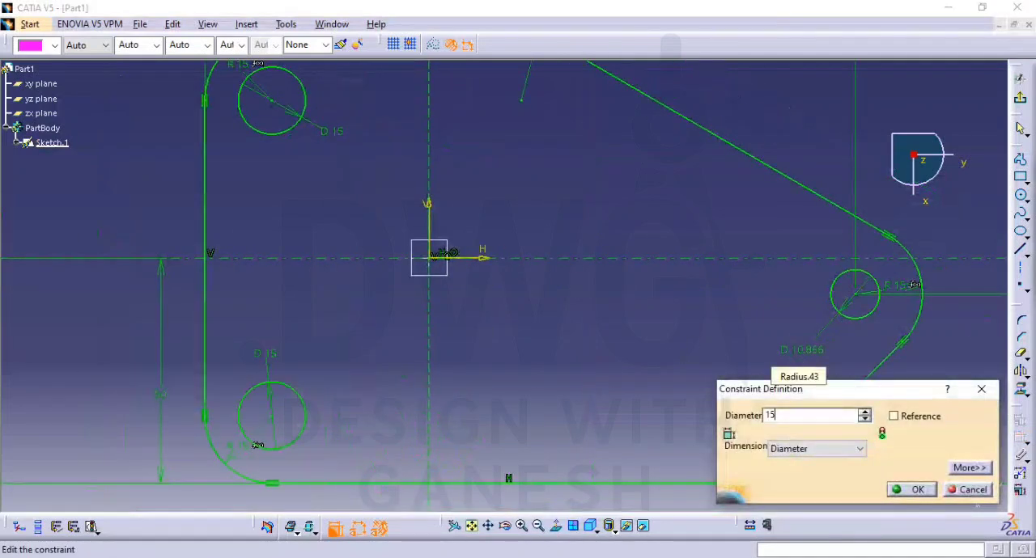
key("Return")
middle_click_drag(742, 319, 989, 240)
Exit the sketch and pad the plate profile to a length of 12 mm
left_click(1019, 79)
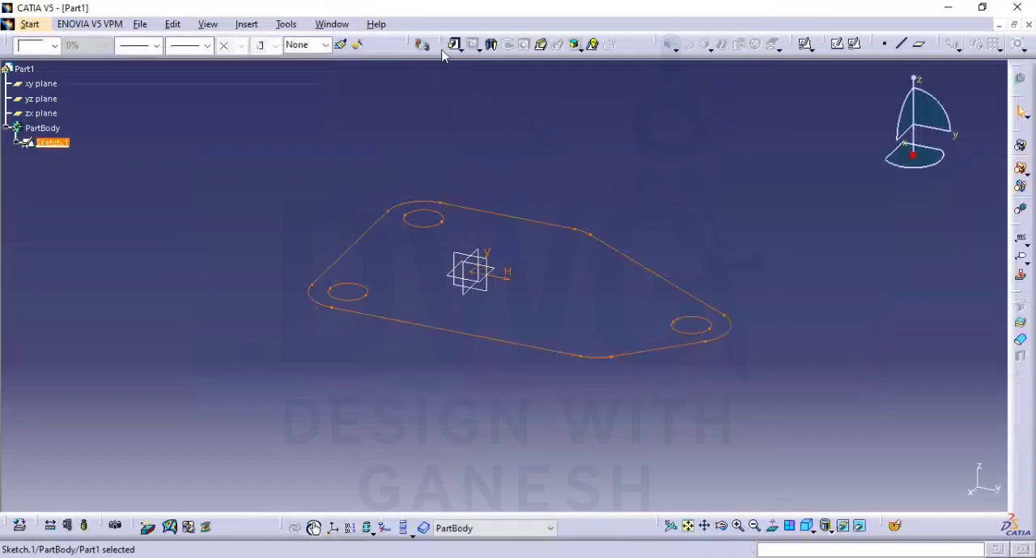
left_click(454, 45)
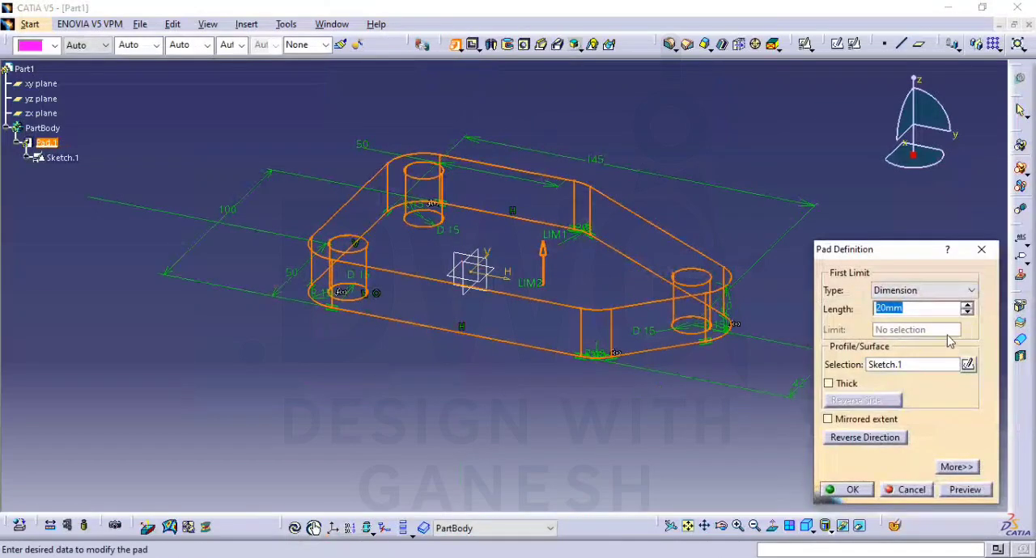
type("12")
key("Return")
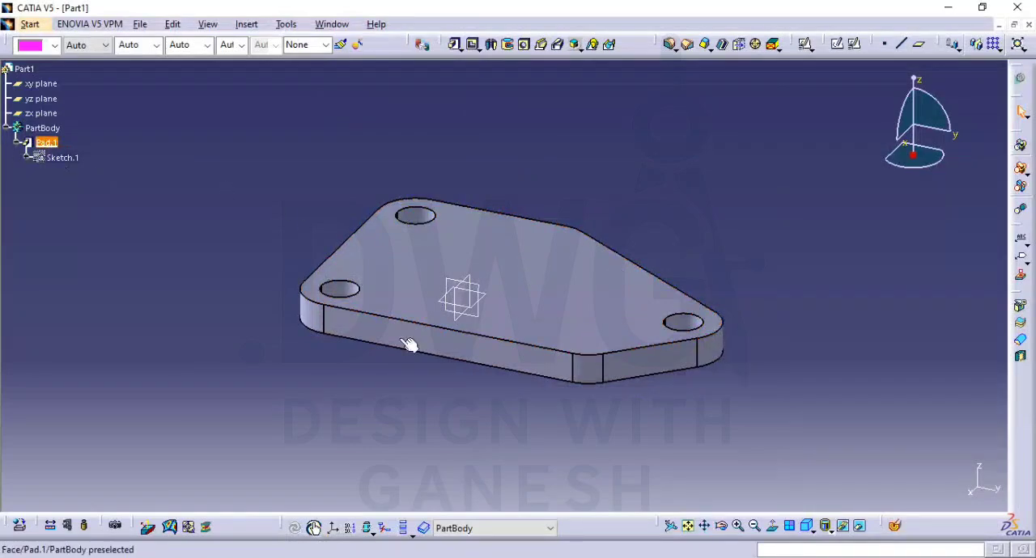
Check the drawing, reopen the base plate's sketch and draw a circle about 39 mm in diameter centred on the origin
key("alt+Tab")
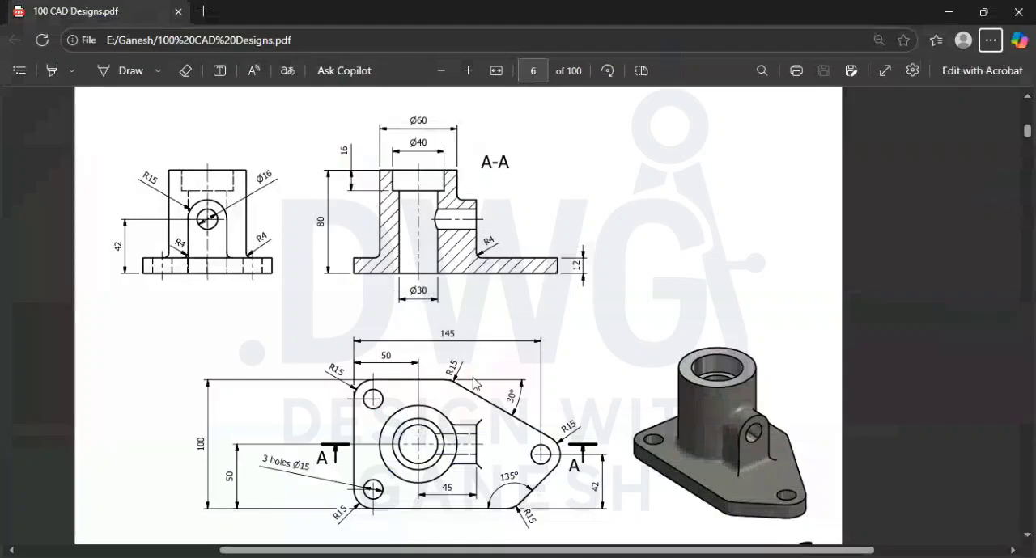
key("alt+Tab")
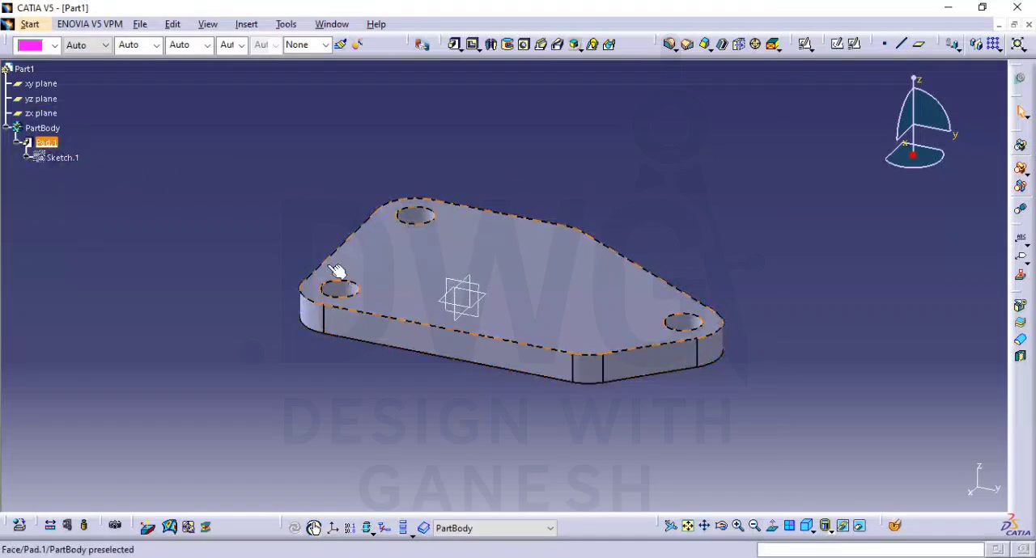
double_click(71, 158)
middle_click_drag(648, 275, 620, 246)
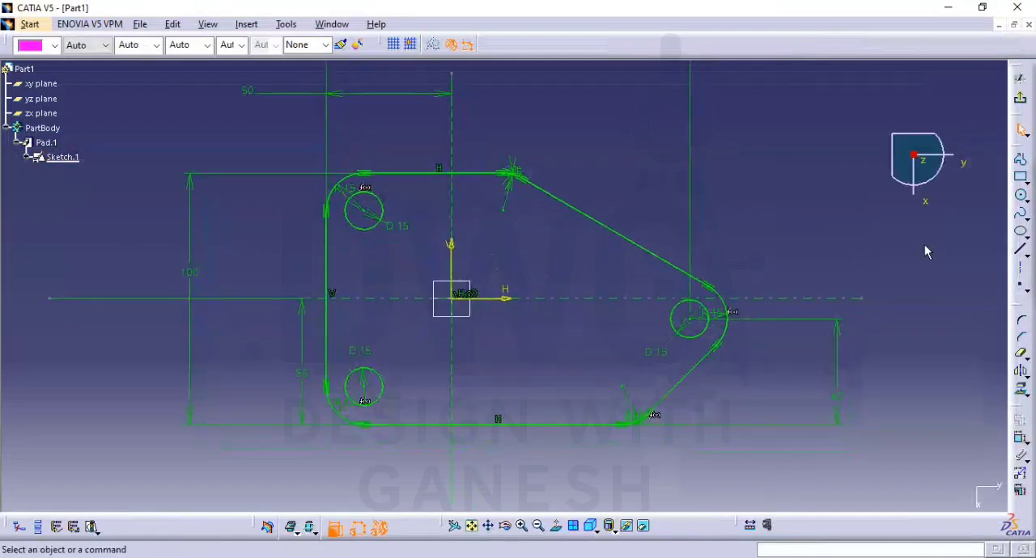
left_click(1021, 198)
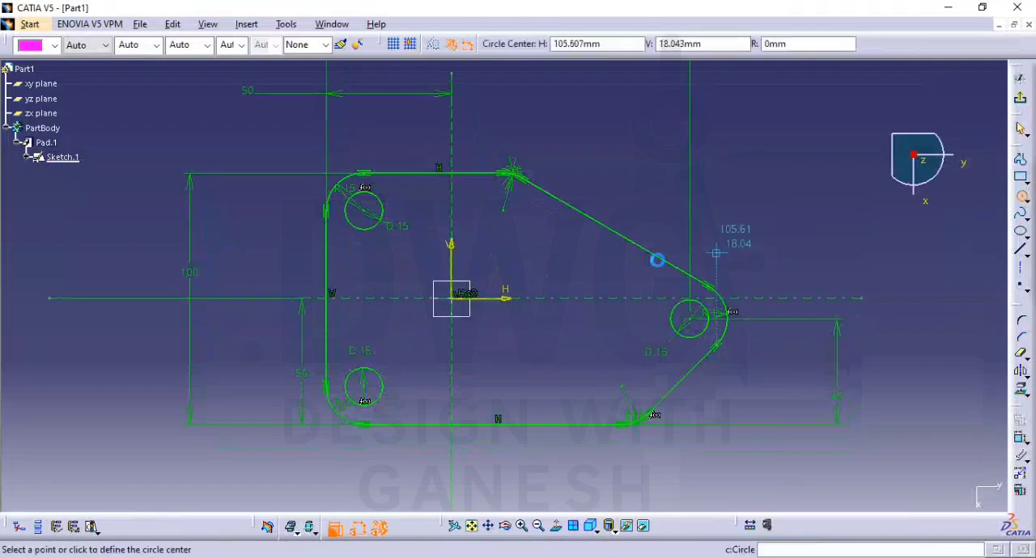
left_click(451, 297)
left_click(487, 265)
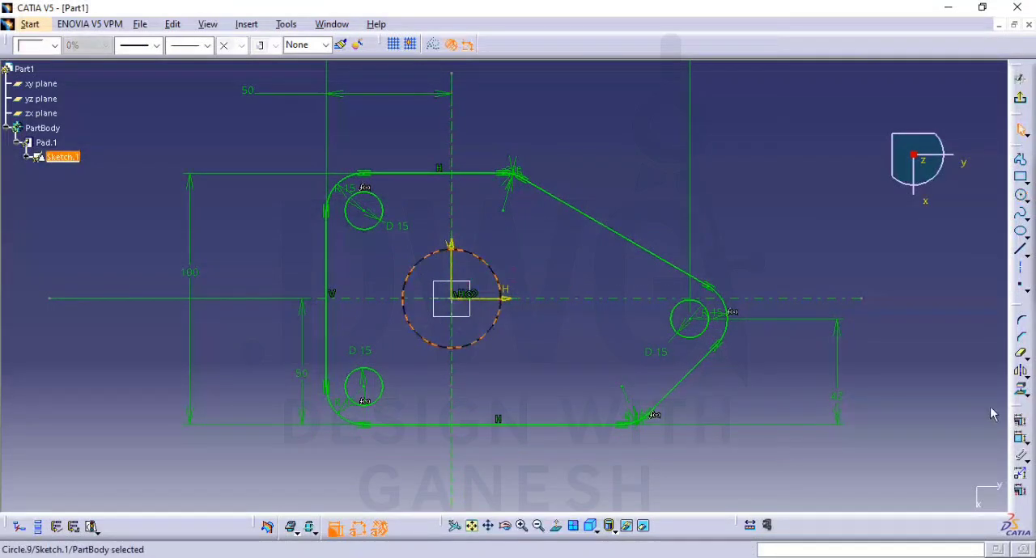
Dimension the central circle's diameter, set it to 30 mm and exit the sketch to update the plate
left_click(1021, 441)
left_click(530, 361)
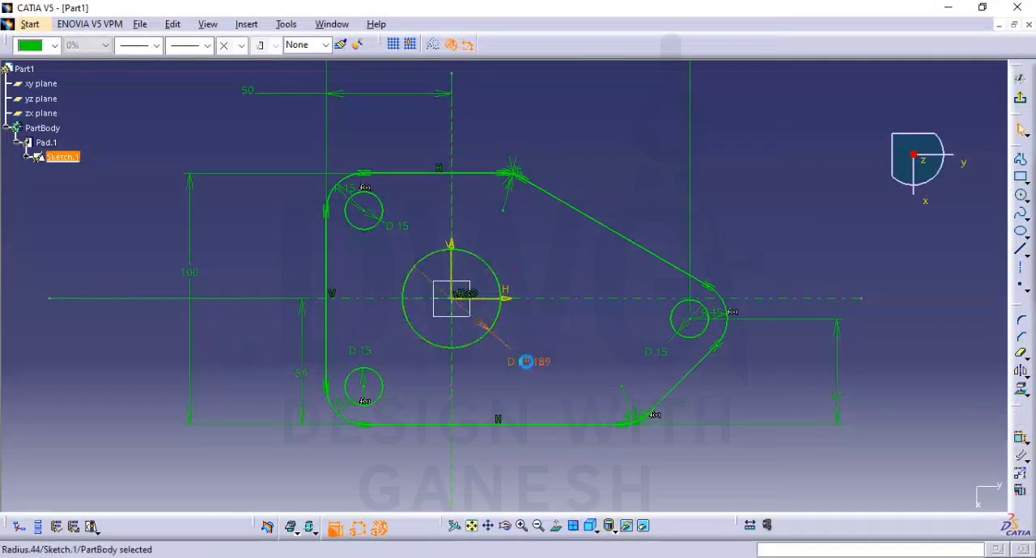
double_click(526, 365)
type("30mm")
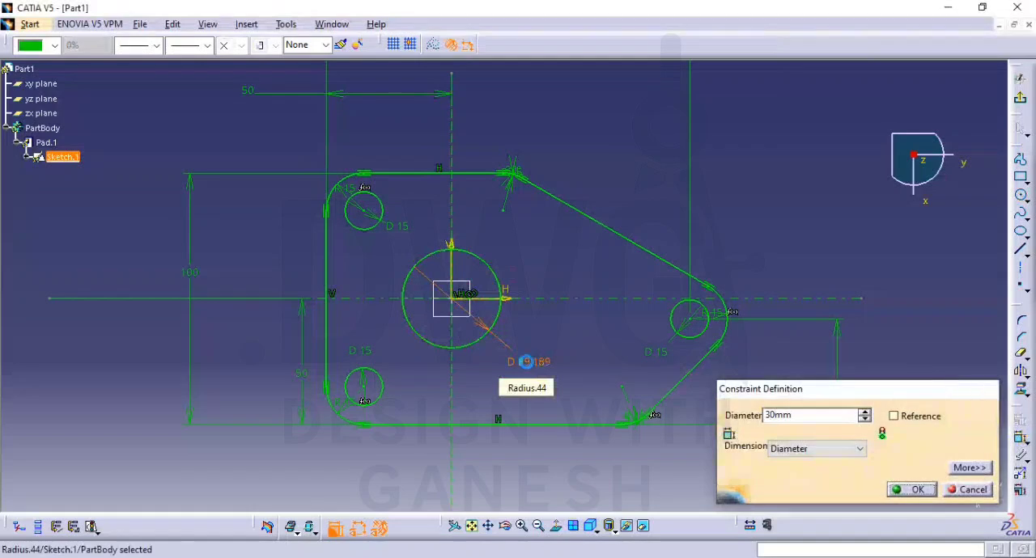
key("Return")
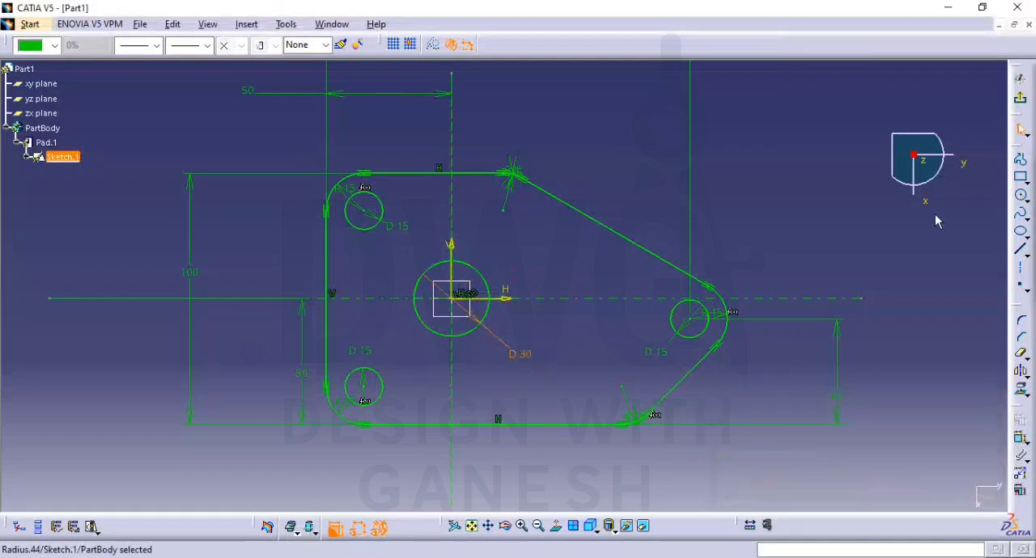
left_click(1021, 78)
Create a positioned sketch on the plate's top face with Reverse V and Swap enabled
mouse_move(488, 300)
middle_mouse_down()
mouse_move(485, 291)
mouse_move(488, 347)
mouse_move(477, 322)
middle_mouse_up()
middle_click_drag(802, 215, 802, 280)
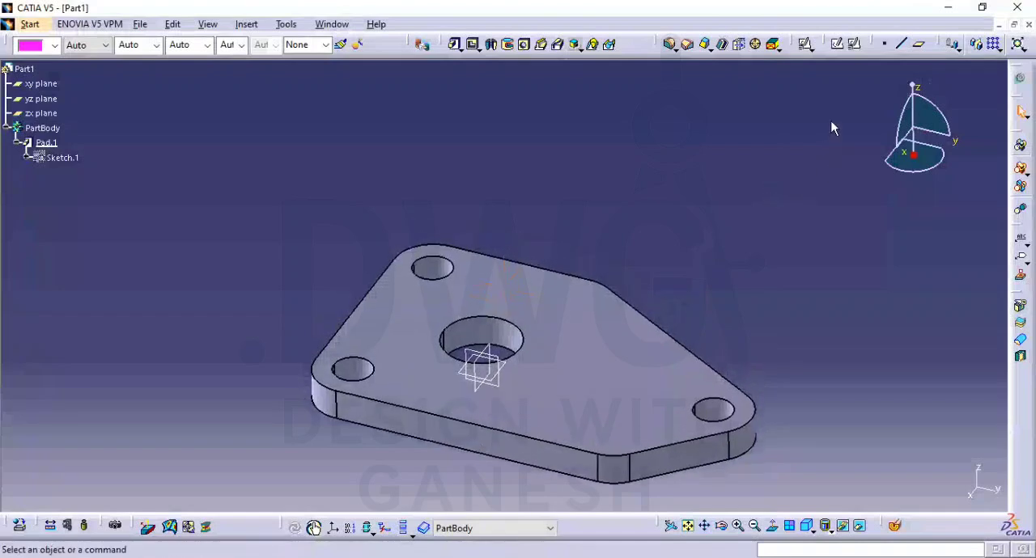
left_click(856, 44)
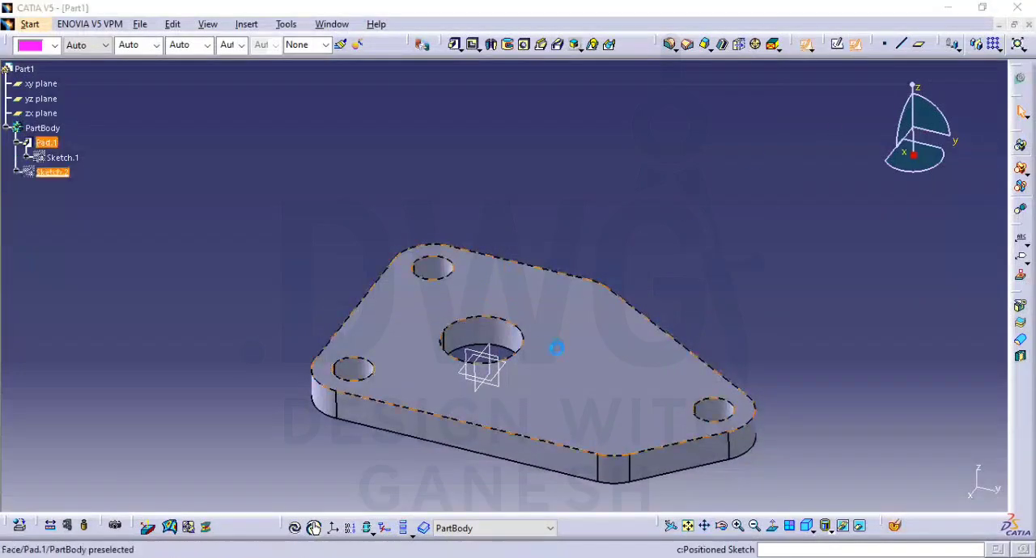
left_click(557, 348)
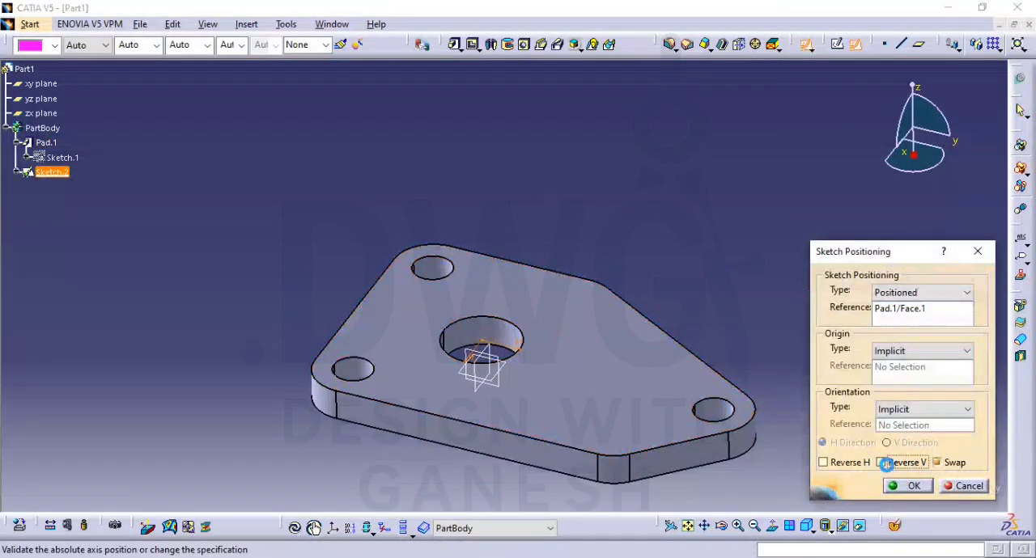
left_click(908, 485)
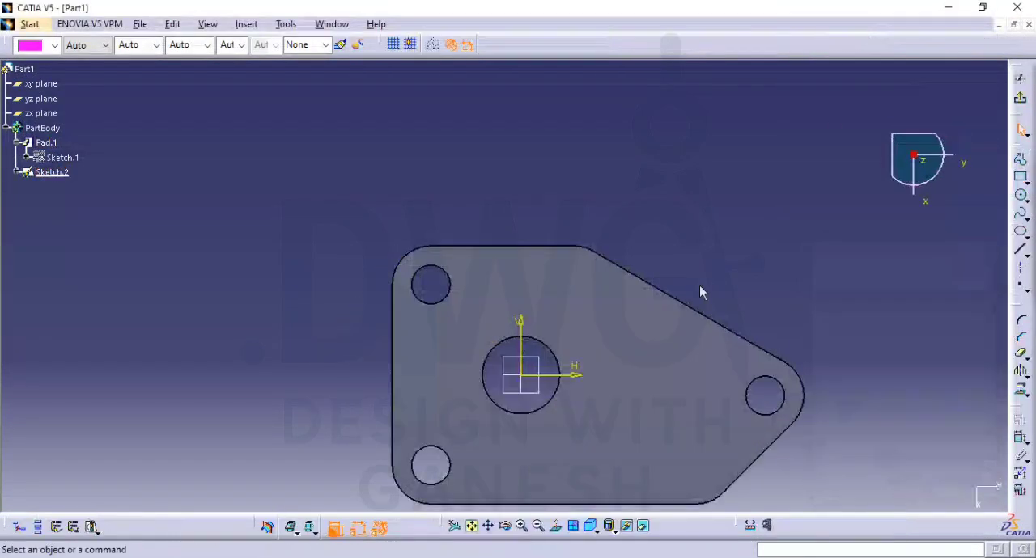
Draw a circle about 51 mm in diameter around the central hole, centred on the sketch origin
left_click(1021, 195)
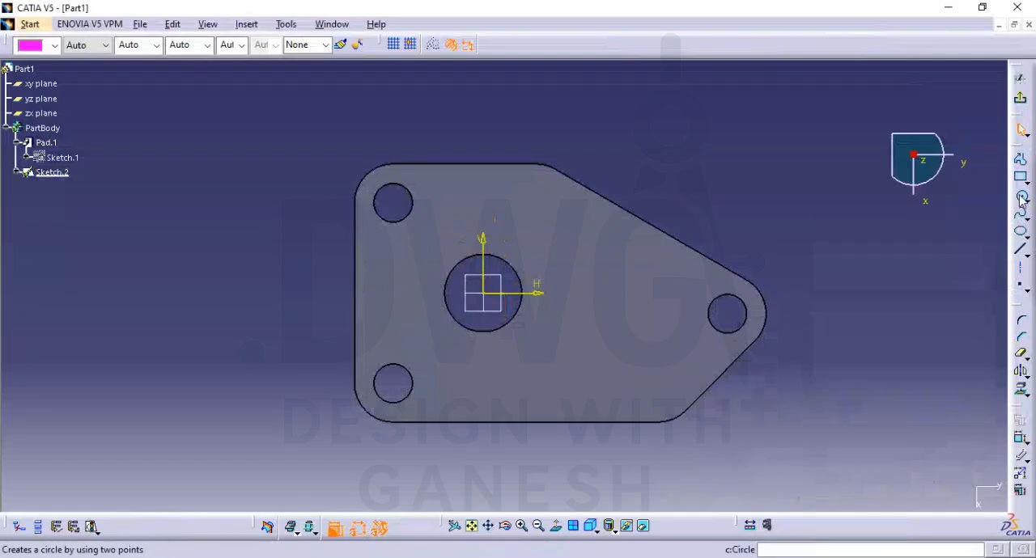
left_click(490, 299)
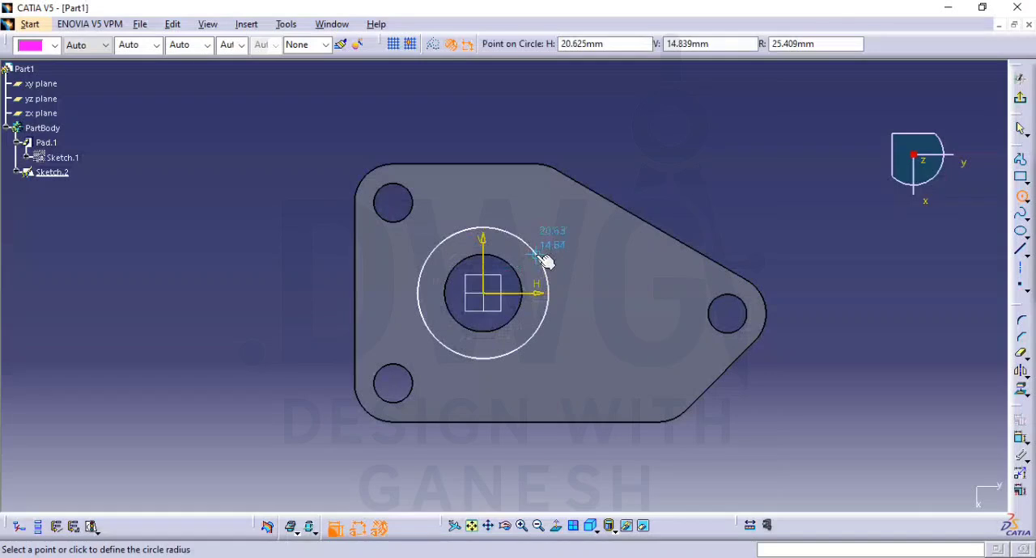
left_click(543, 258)
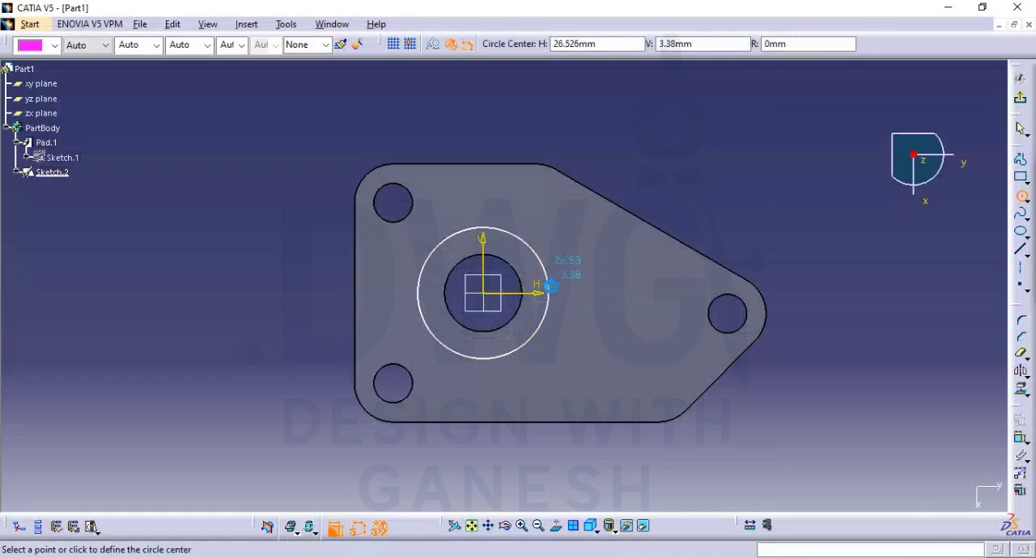
Dimension the diameter of the circle around the central hole and set it to 60 mm
left_click(1020, 439)
left_click(547, 289)
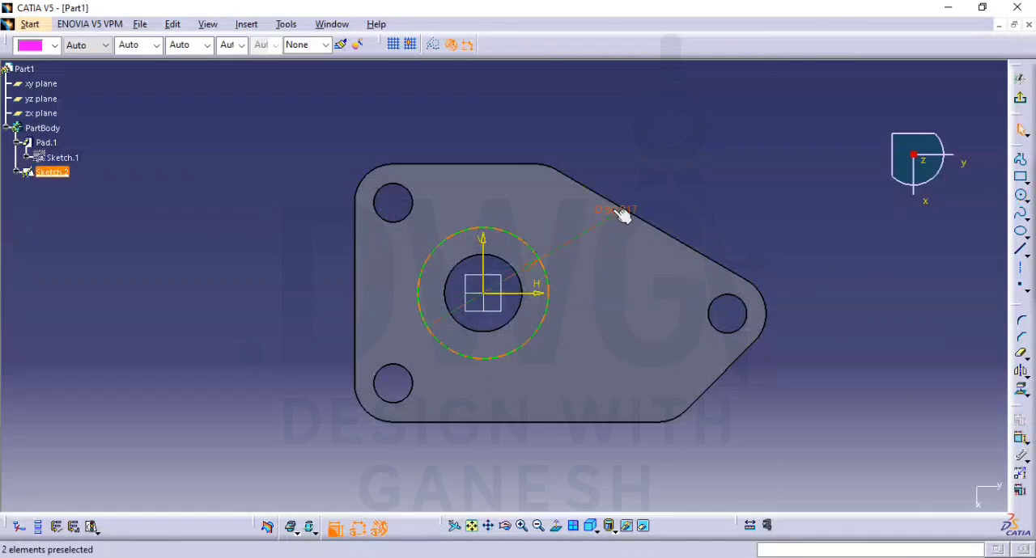
left_click(621, 215)
double_click(613, 211)
type("60mm")
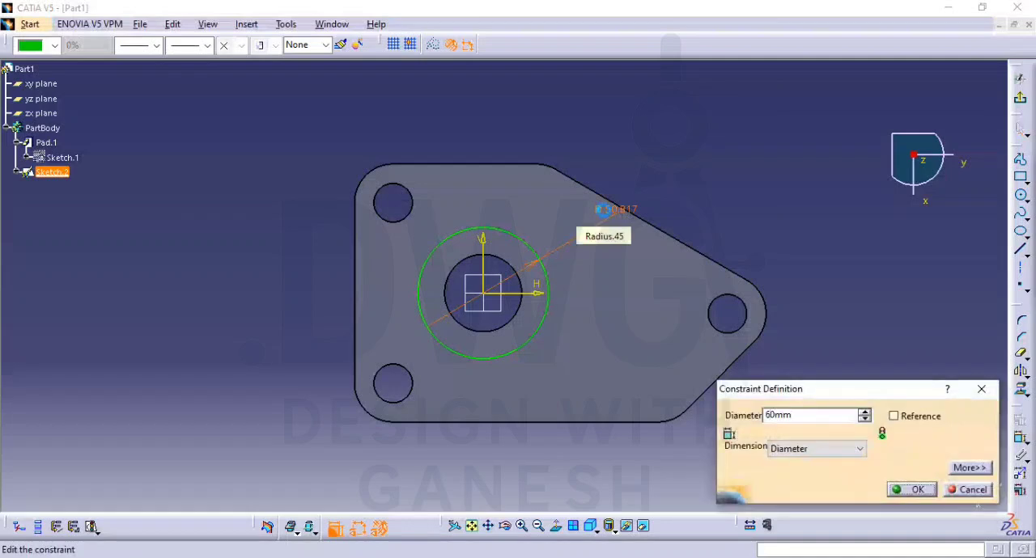
key("Return")
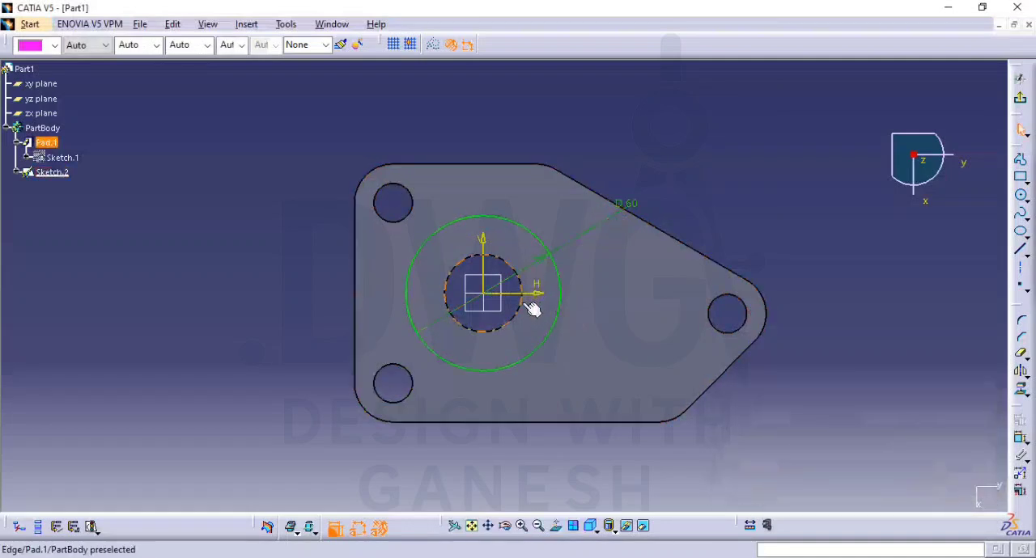
Project the central hole's edge into the sketch as the inner profile of the boss
left_click(1020, 390)
left_click(511, 269)
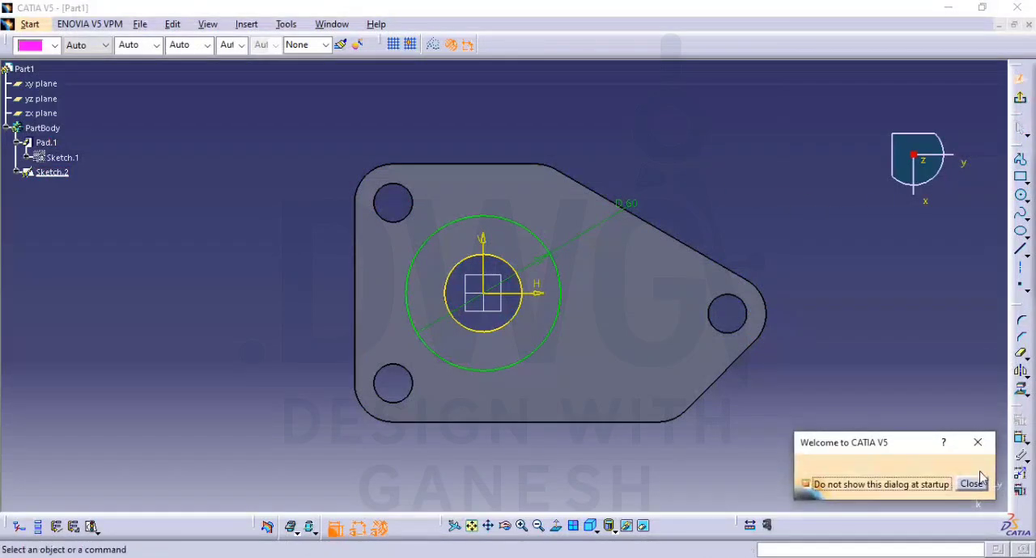
Finish the sketch and pad the ring profile upward from the plate to form the central cylindrical boss
left_click(980, 479)
left_click(1021, 102)
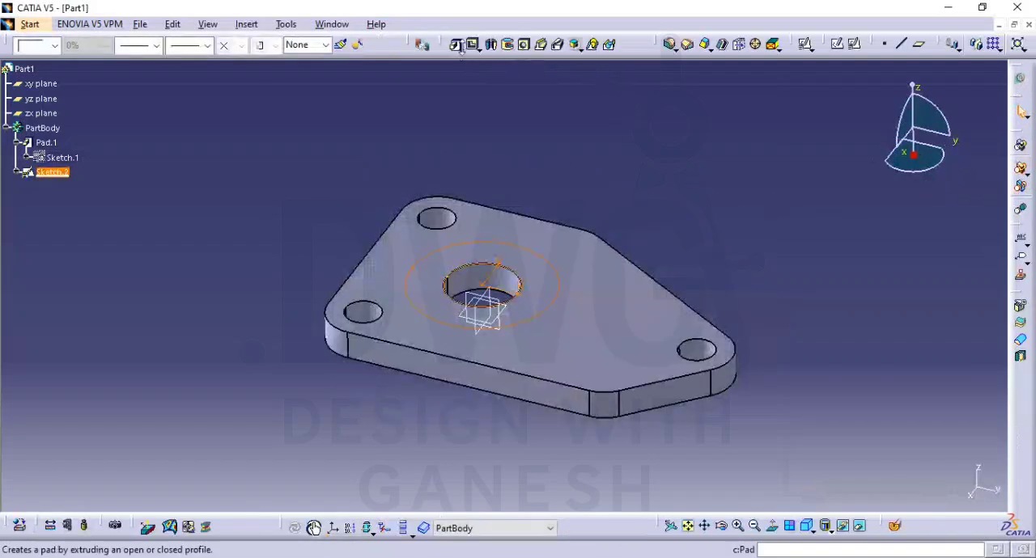
left_click(456, 45)
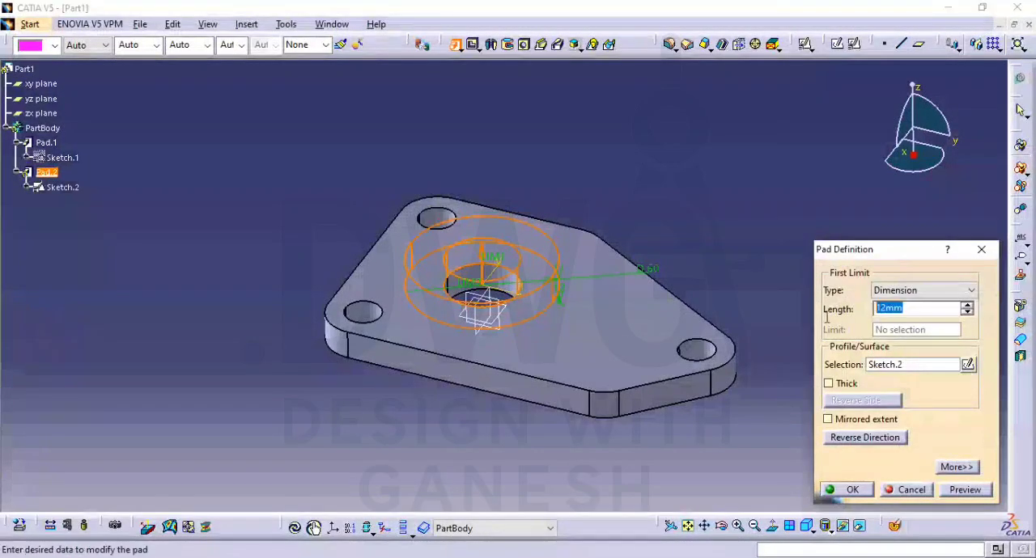
type("0")
left_click(833, 489)
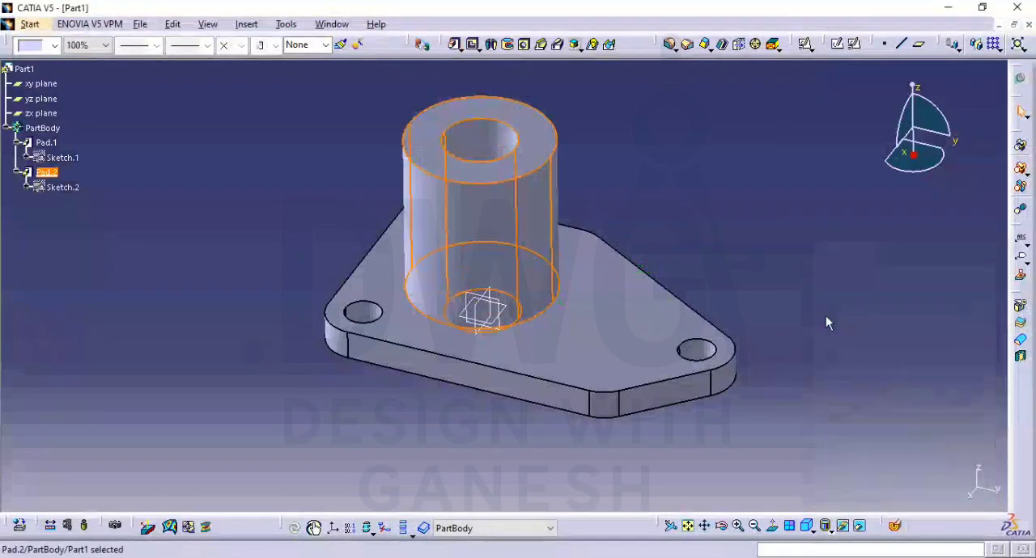
left_click(739, 262)
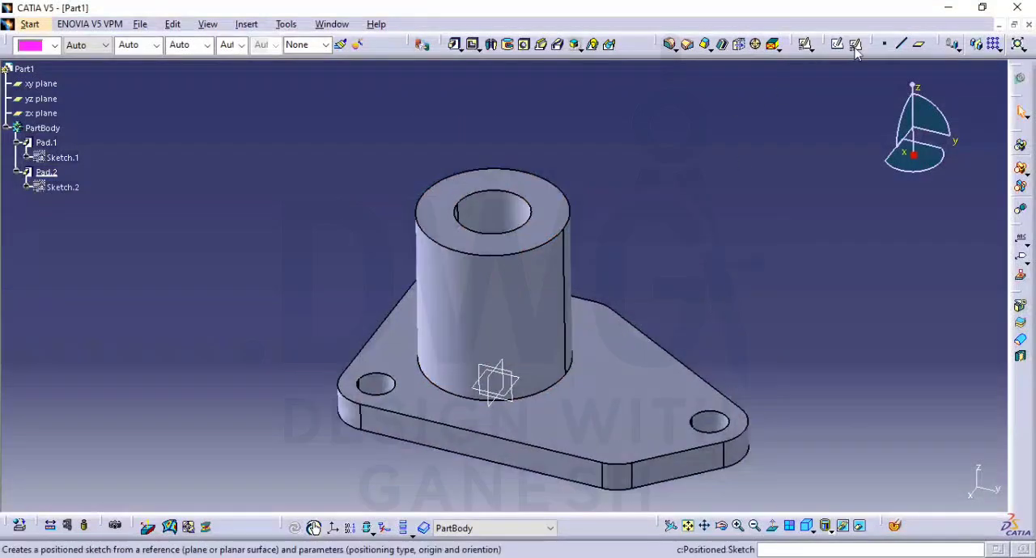
Create a positioned sketch on the boss's top face with implicit origin and orientation
left_click(805, 43)
left_click(568, 237)
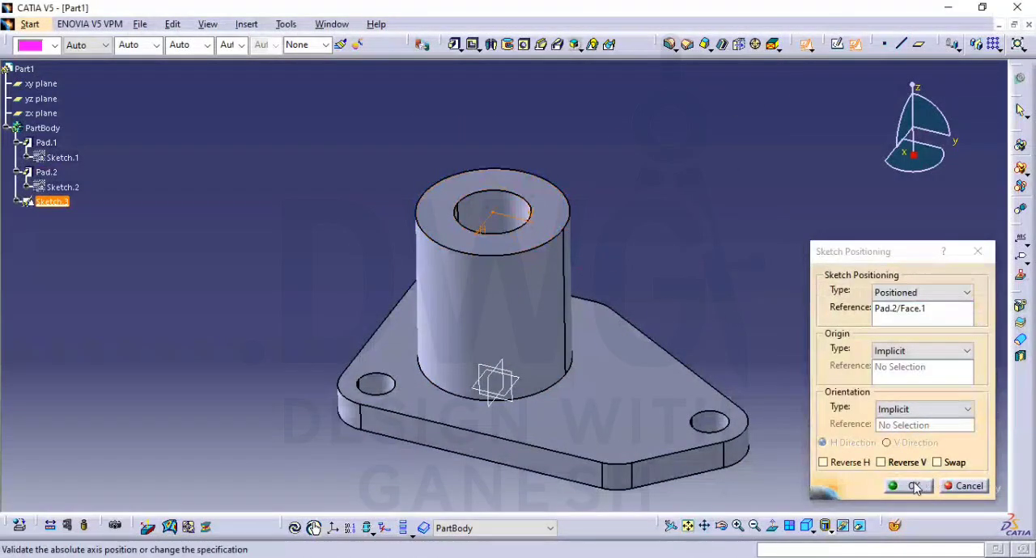
left_click(916, 488)
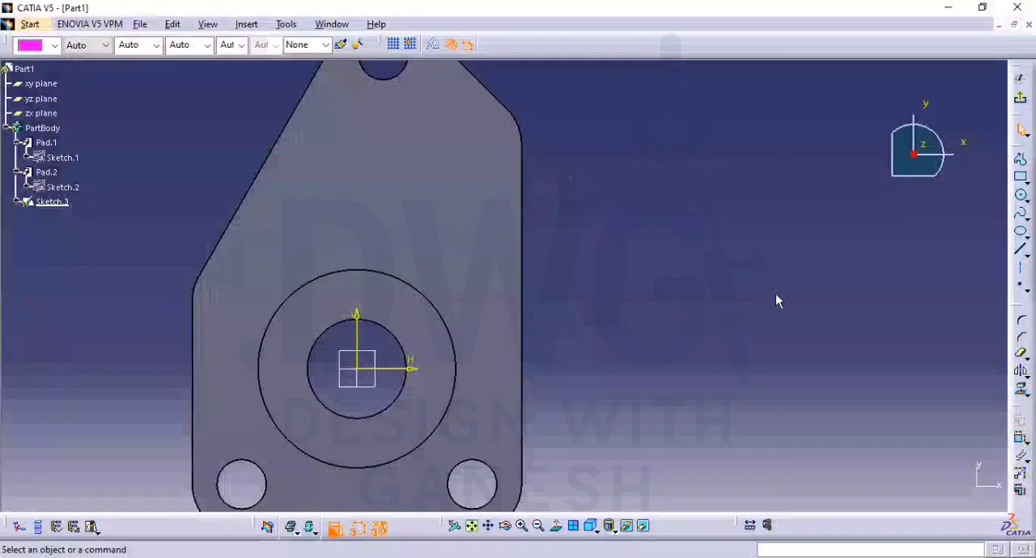
Draw a circle around the bore, centred on the sketch origin, and constrain its diameter to 40 mm
left_click(1021, 199)
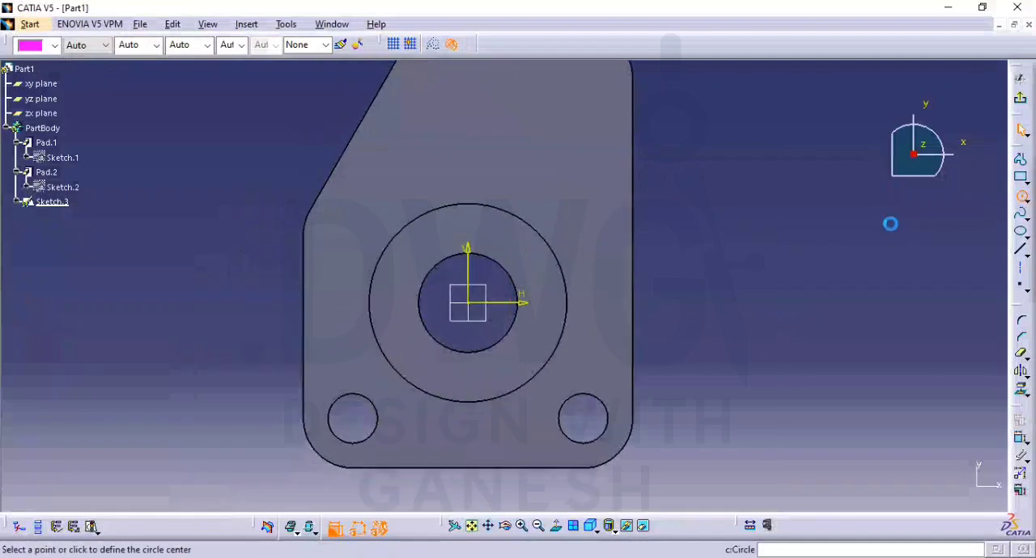
left_click(468, 303)
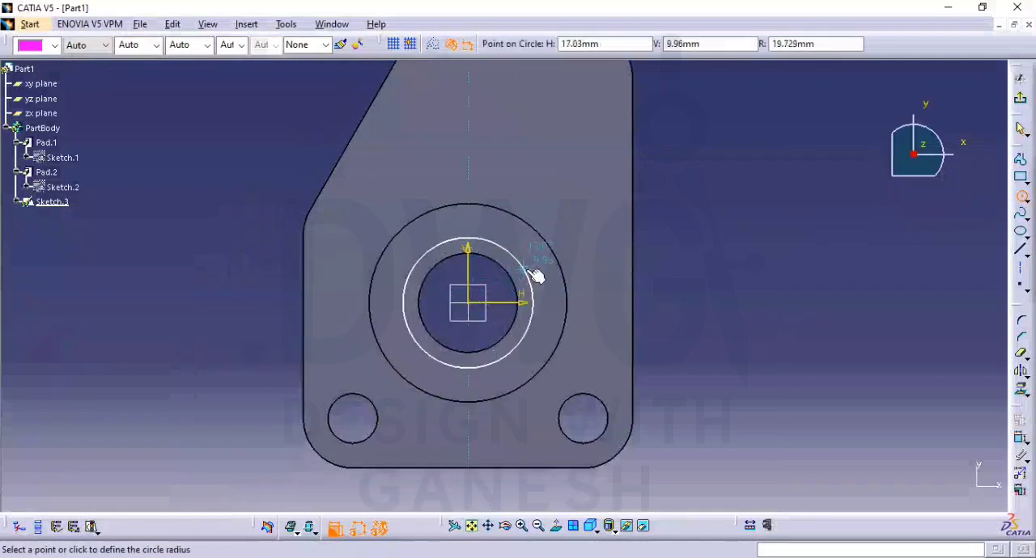
left_click(530, 275)
left_click(1018, 442)
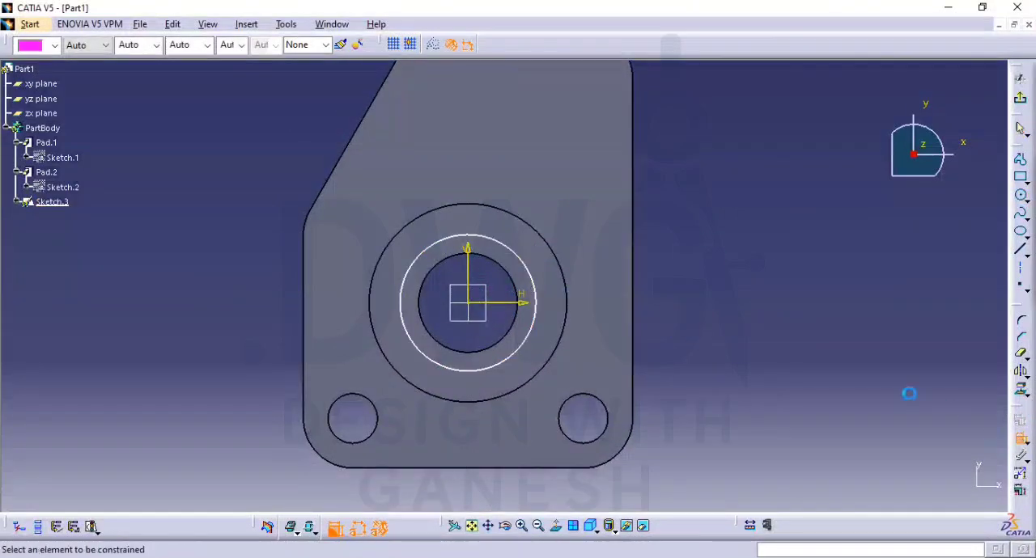
left_click(546, 326)
left_click(671, 331)
double_click(673, 329)
type("40")
key("Return")
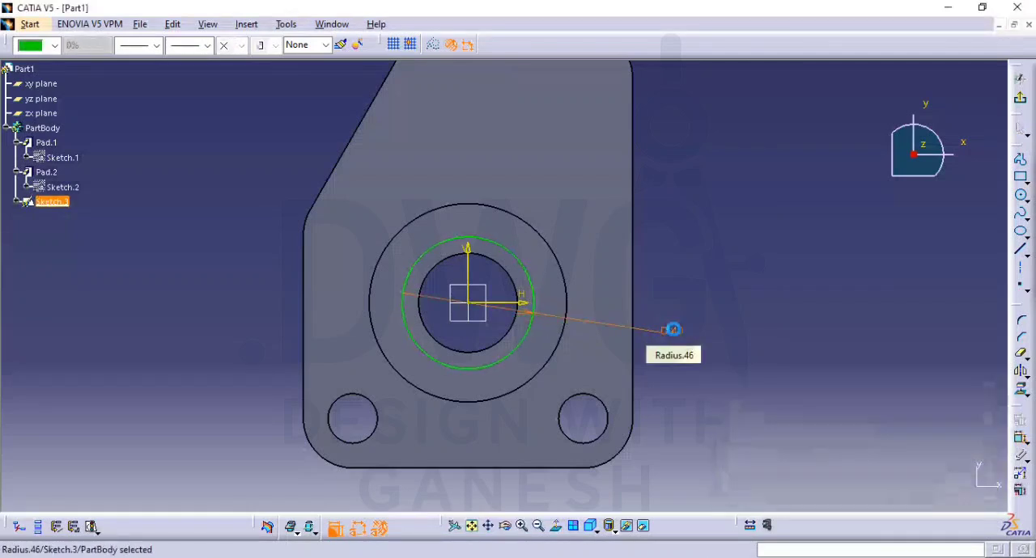
Finish the sketch and cut the 40 mm circle as a pocket 16 mm deep into the boss
left_click(914, 228)
left_click(1022, 101)
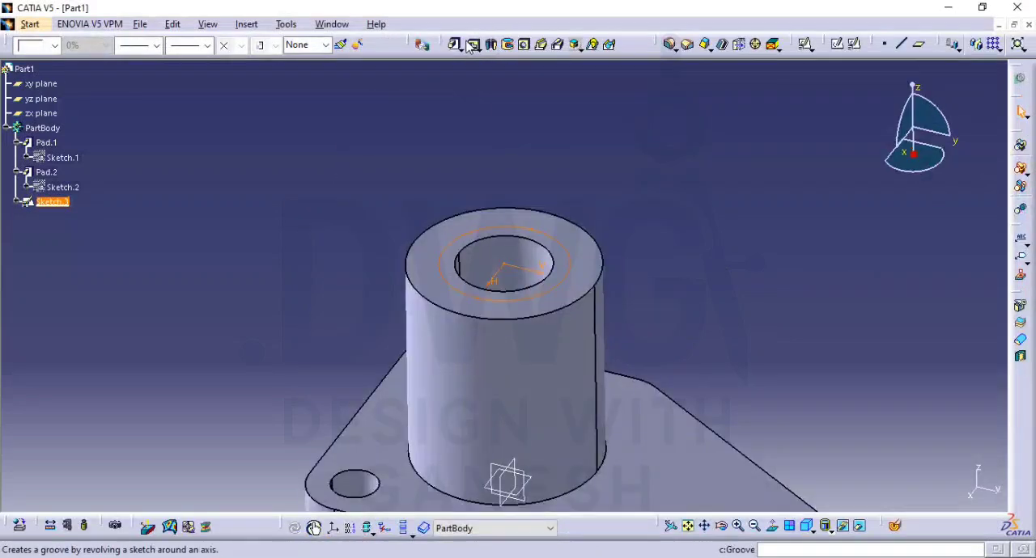
left_click(473, 44)
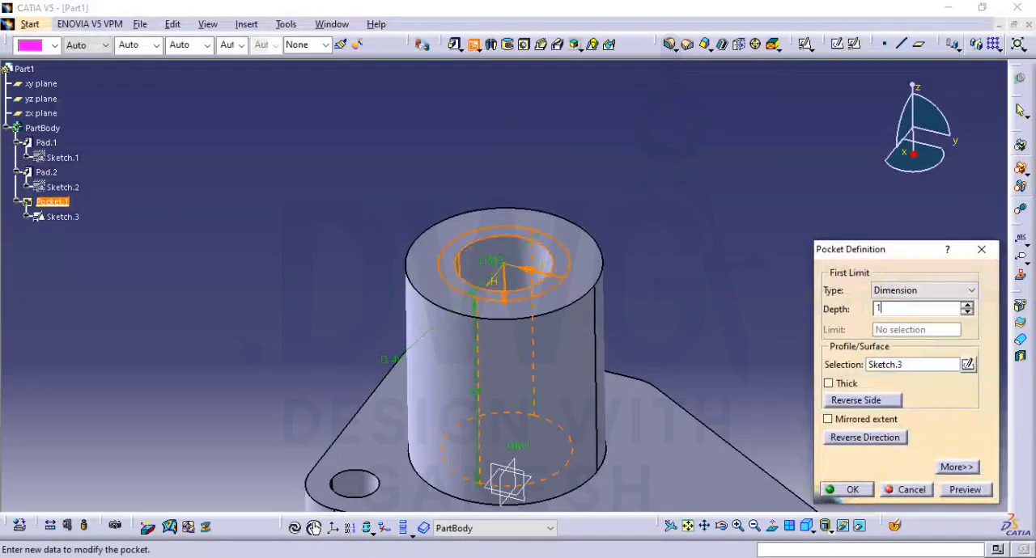
type("16")
key("Return")
Check the PDF drawing for the lug's distance and create a plane offset 45 mm from the zx plane
middle_click_drag(671, 307, 648, 222)
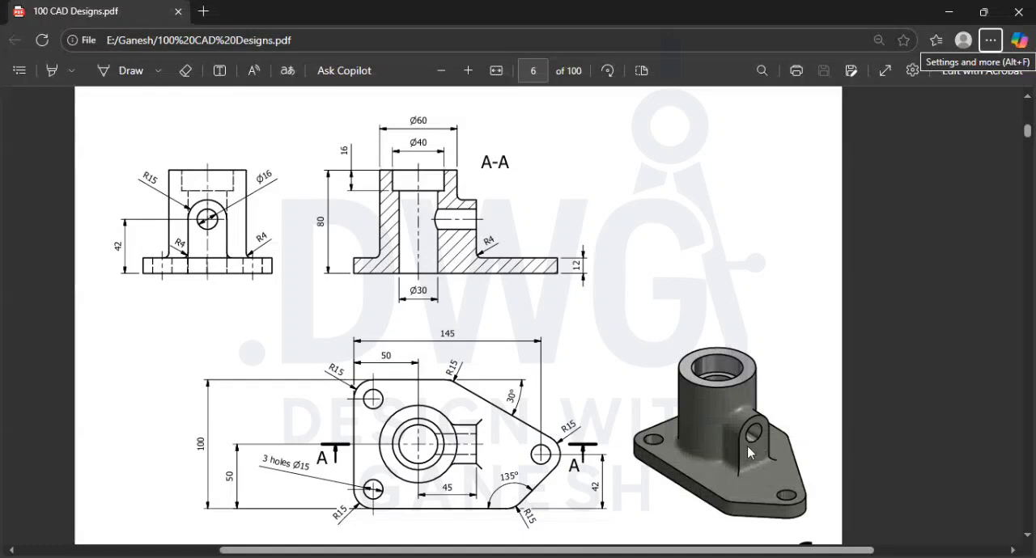
scroll(434, 466, "down", 2)
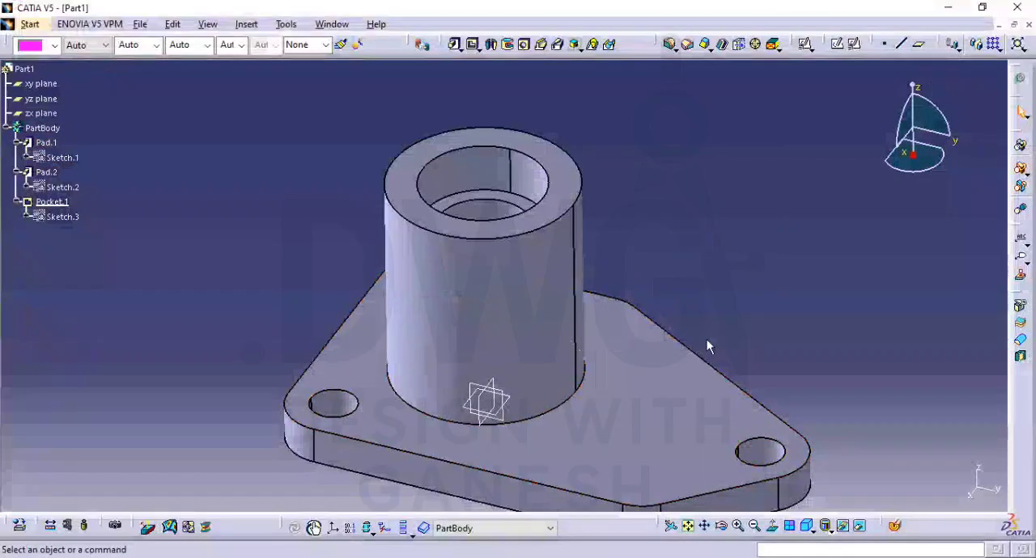
middle_click_drag(707, 339, 714, 220)
left_click(918, 49)
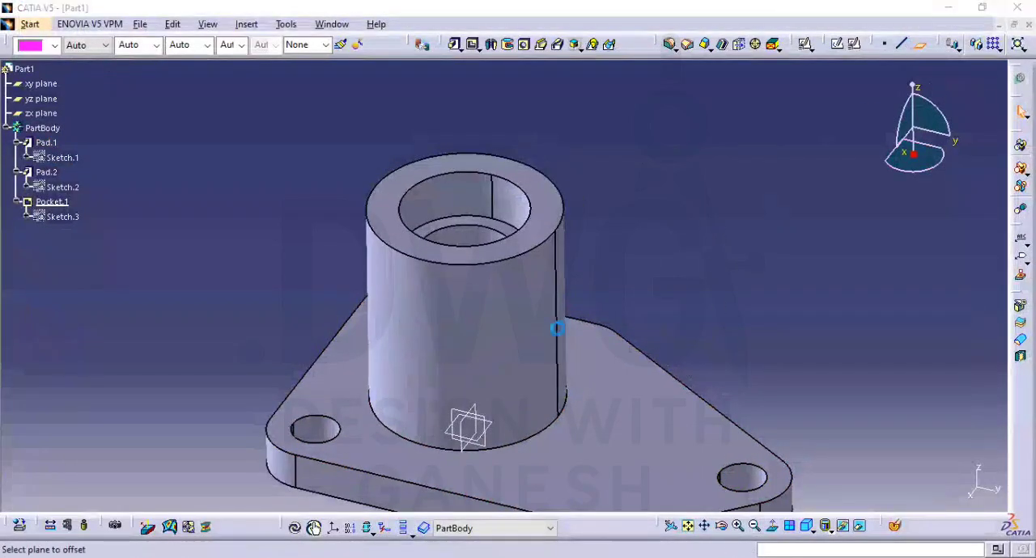
middle_click_drag(555, 328, 552, 249)
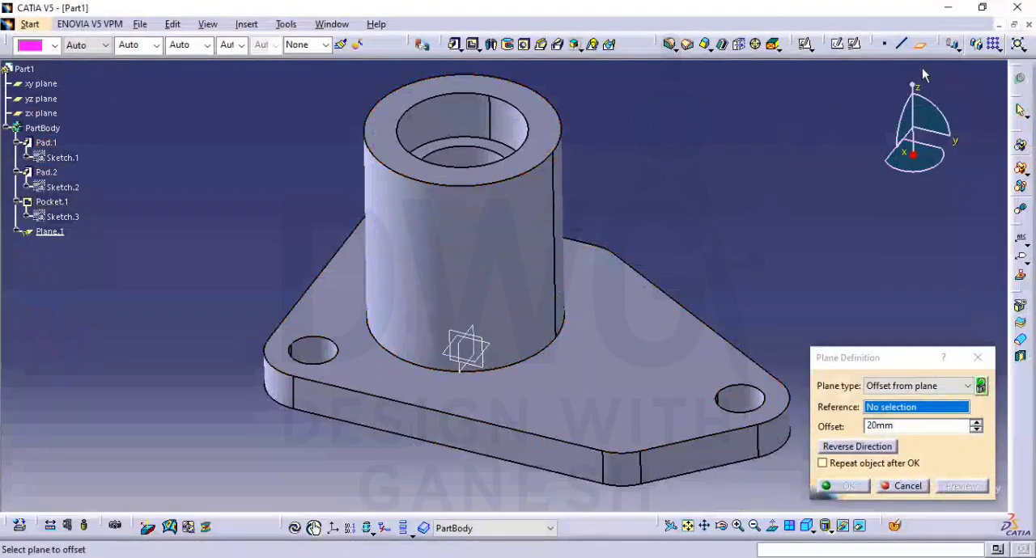
left_click(467, 348)
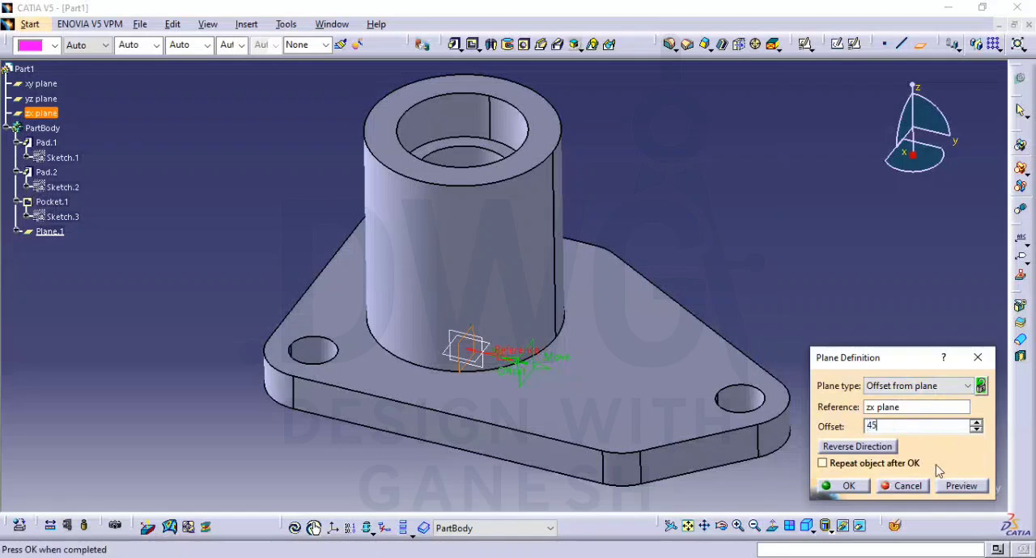
left_click(847, 490)
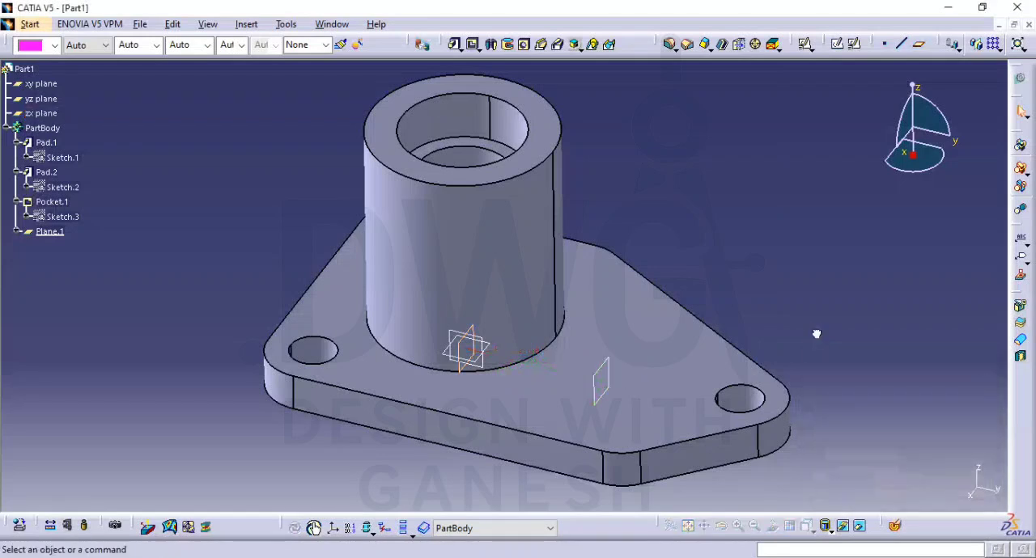
Create a positioned sketch on the plane offset 45 mm from the zx plane
left_click(855, 44)
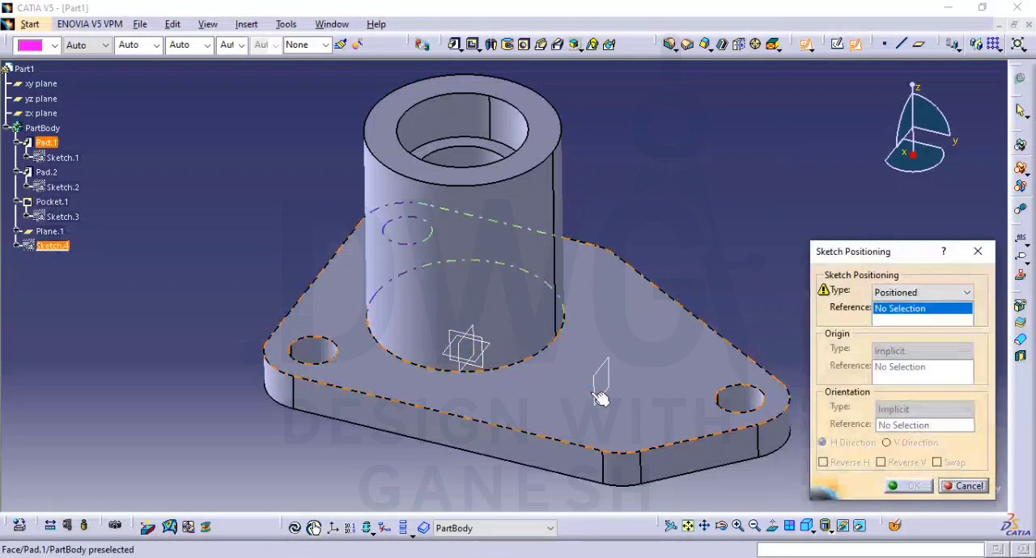
left_click(607, 402)
left_click(912, 486)
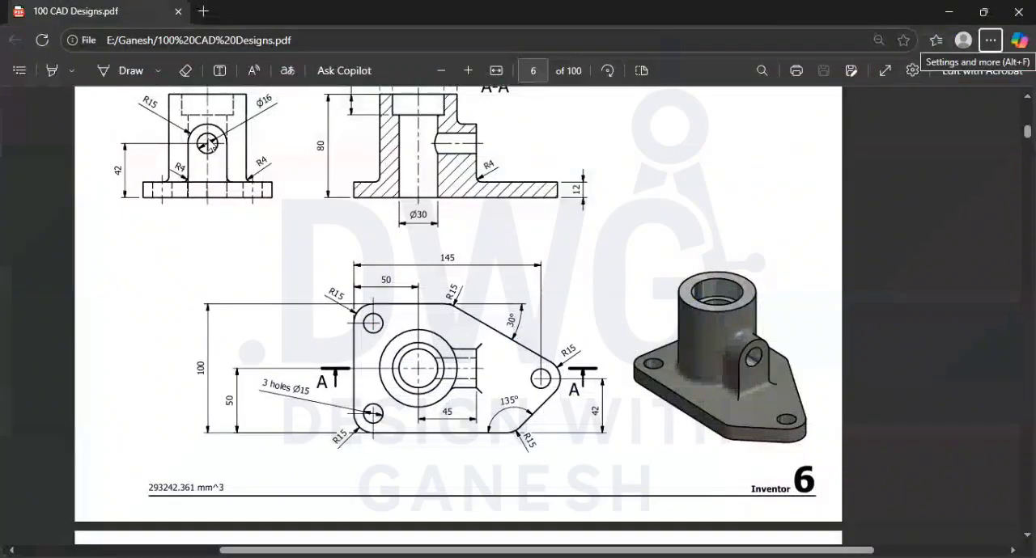
Check the lug's shape in the PDF and sketch a vertical elongated hole profile on the boss axis, about 18 mm in radius
scroll(218, 202, "up", 2)
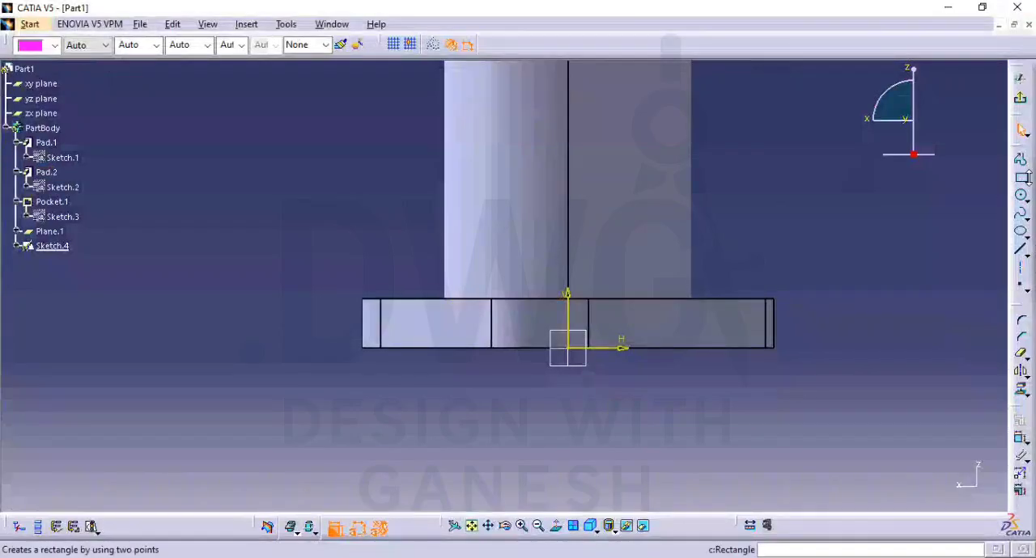
left_click(1021, 179)
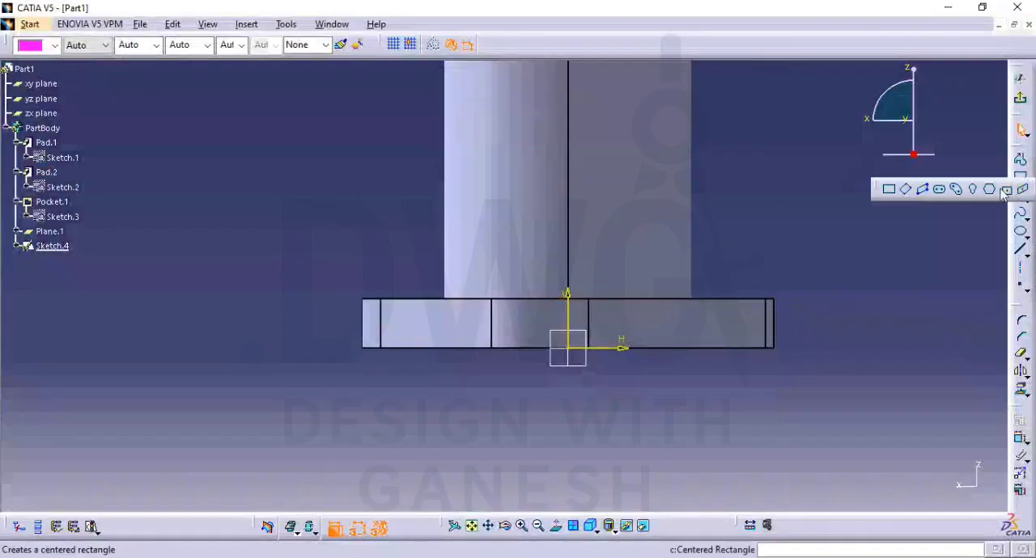
left_click(956, 190)
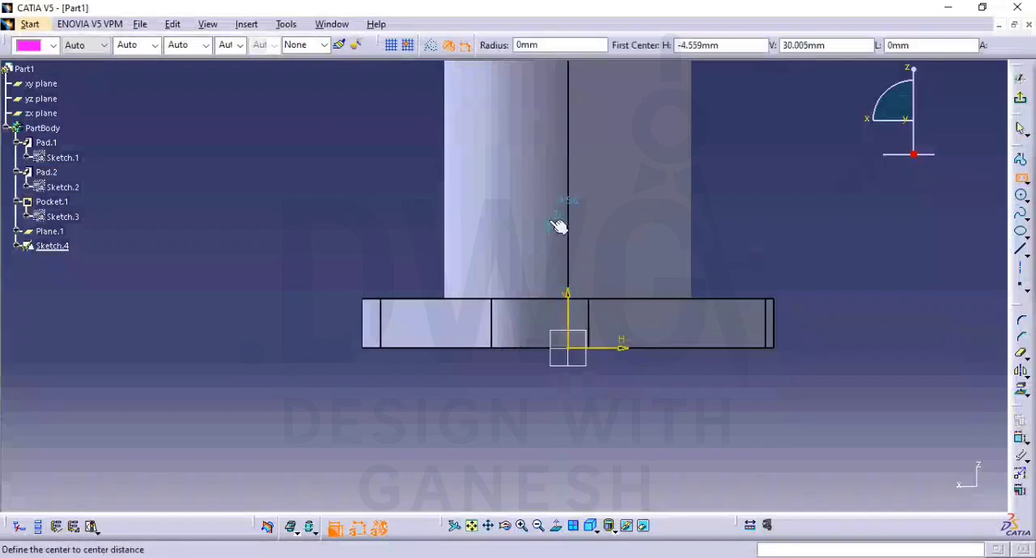
left_click(572, 195)
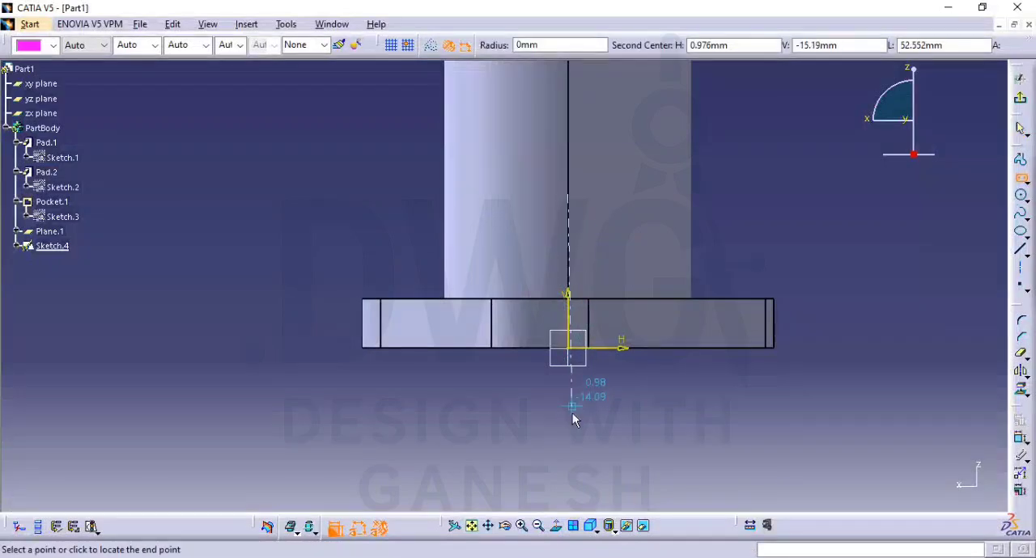
left_click(567, 435)
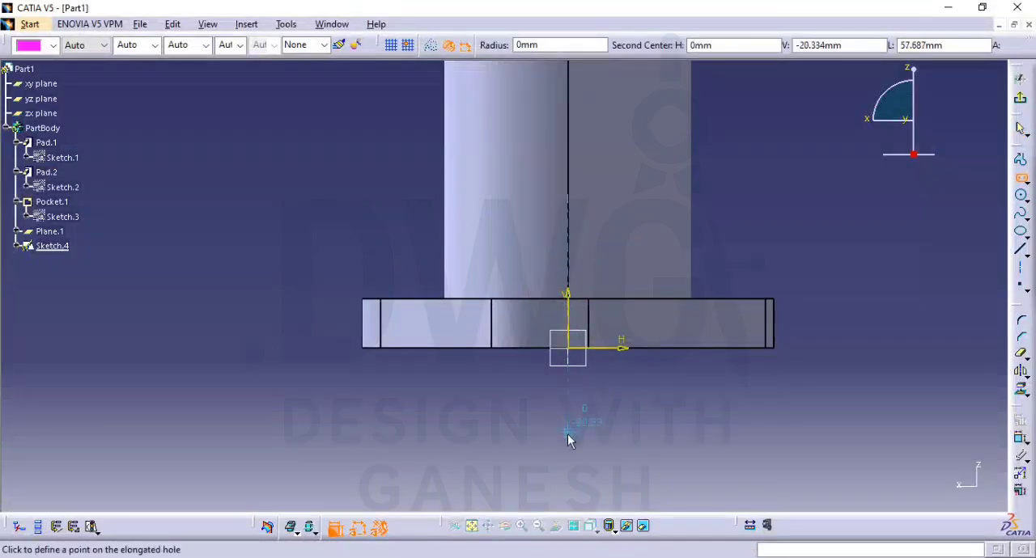
left_click(642, 438)
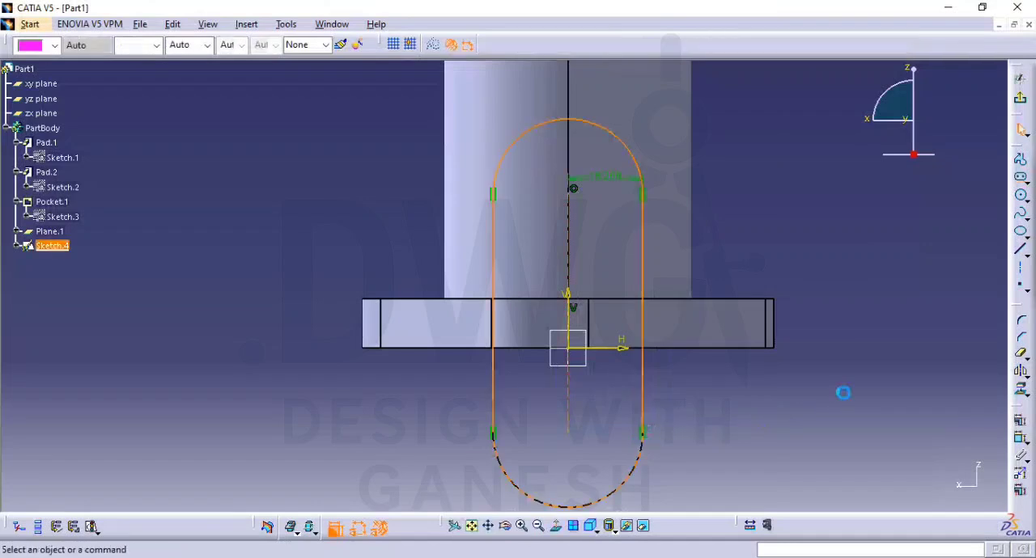
Draw a horizontal line across the elongated profile, slightly above the base plate's top edge
left_click(1019, 248)
left_click(422, 283)
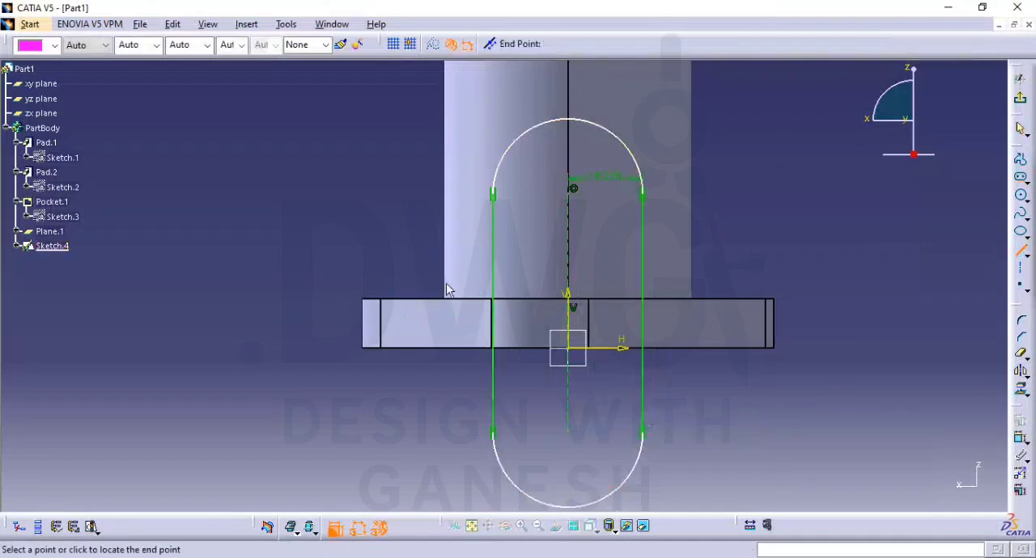
left_click(754, 283)
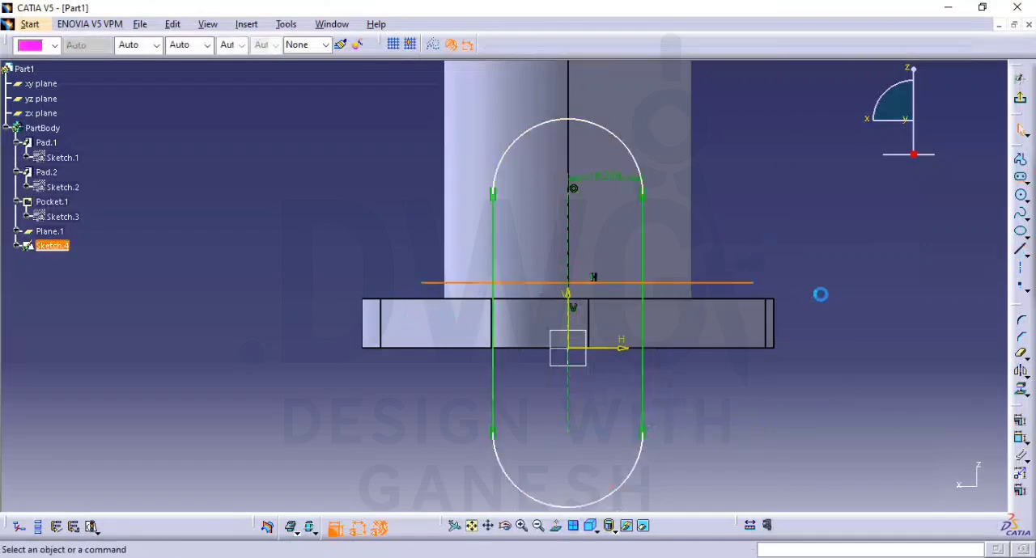
Constrain the horizontal line to be coincident with the base plate's top edge
left_click(1020, 444)
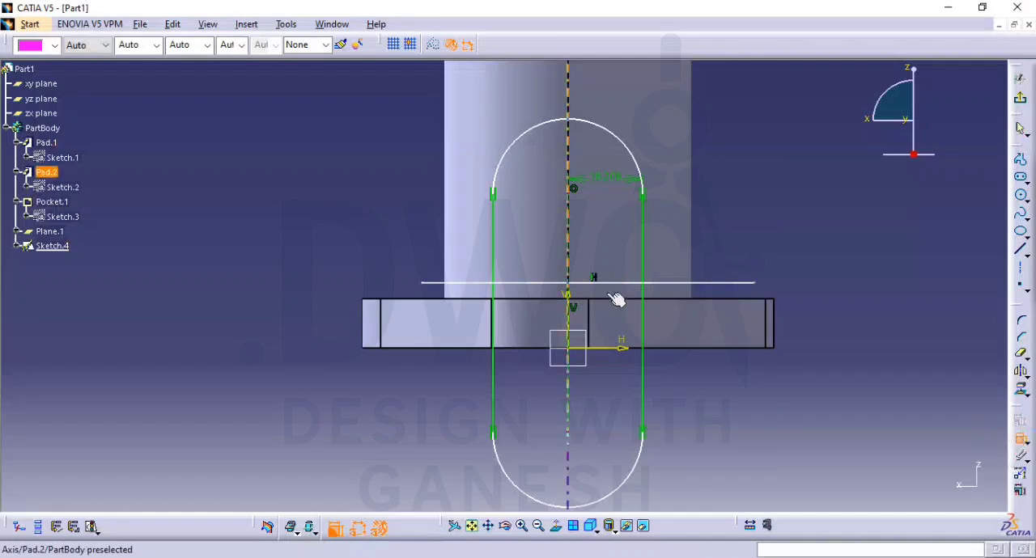
left_click(624, 283)
left_click(622, 300)
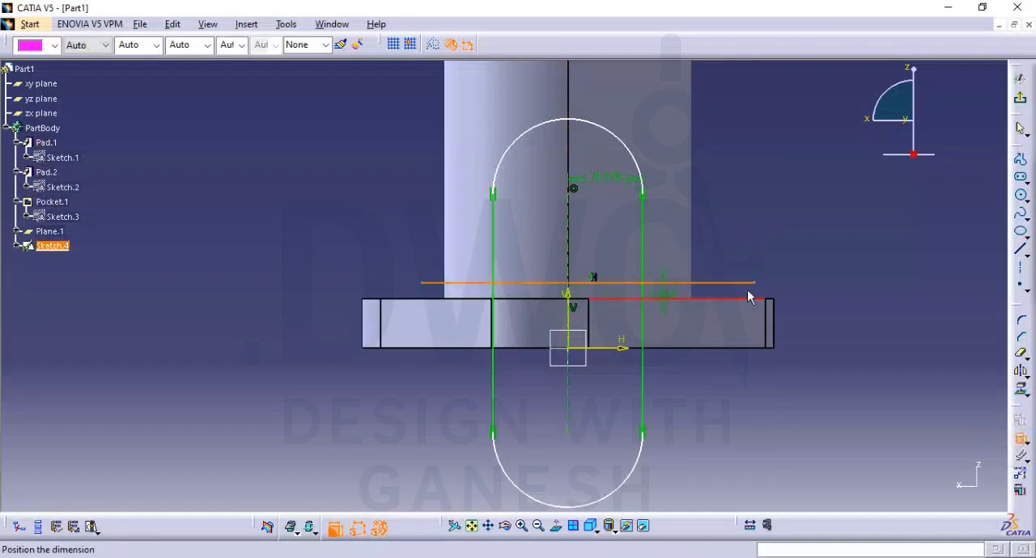
right_click(864, 287)
left_click(897, 378)
middle_click_drag(797, 308, 794, 280)
key("Escape")
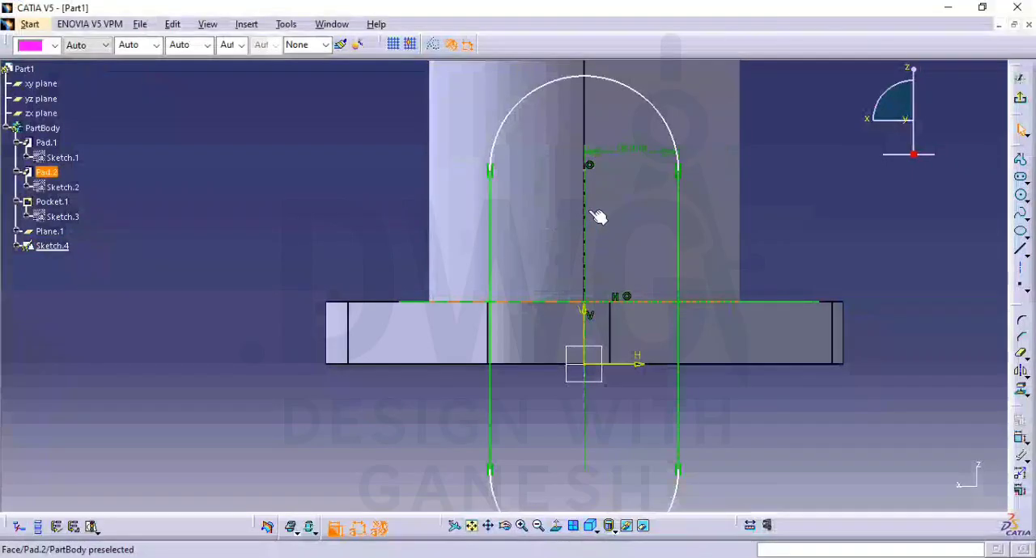
Set the elongated profile's radius to 15 mm
double_click(624, 149)
type("70")
key("Return")
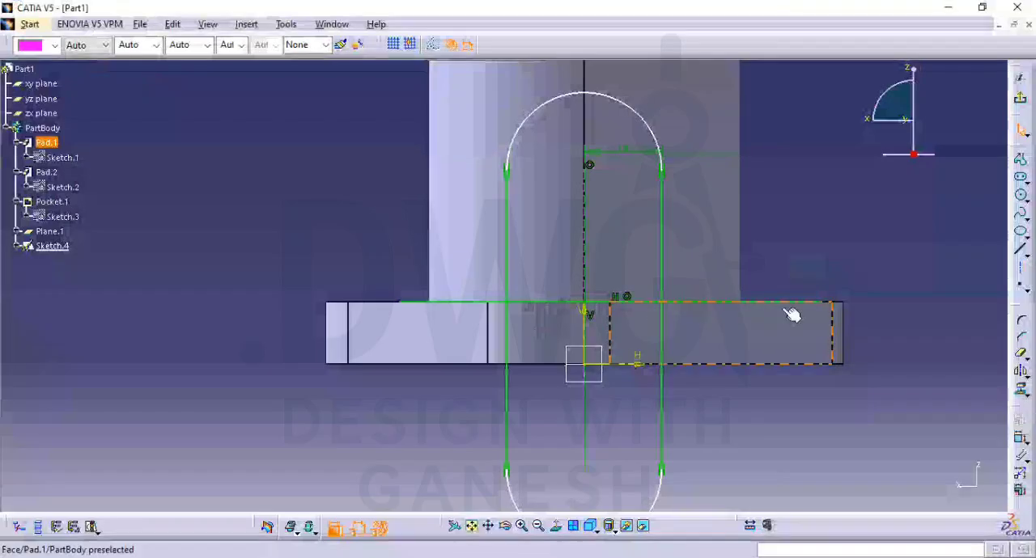
Dimension the height of the profile's upper arc centre above the plate's bottom edge and set it to 42 mm
left_click(765, 366)
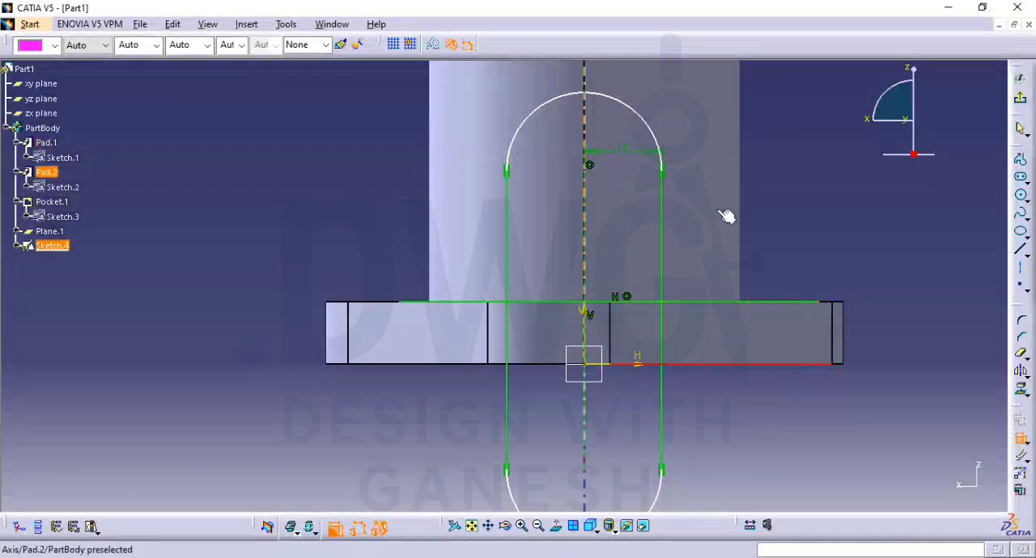
left_click(590, 166)
left_click(897, 280)
double_click(897, 283)
type("42")
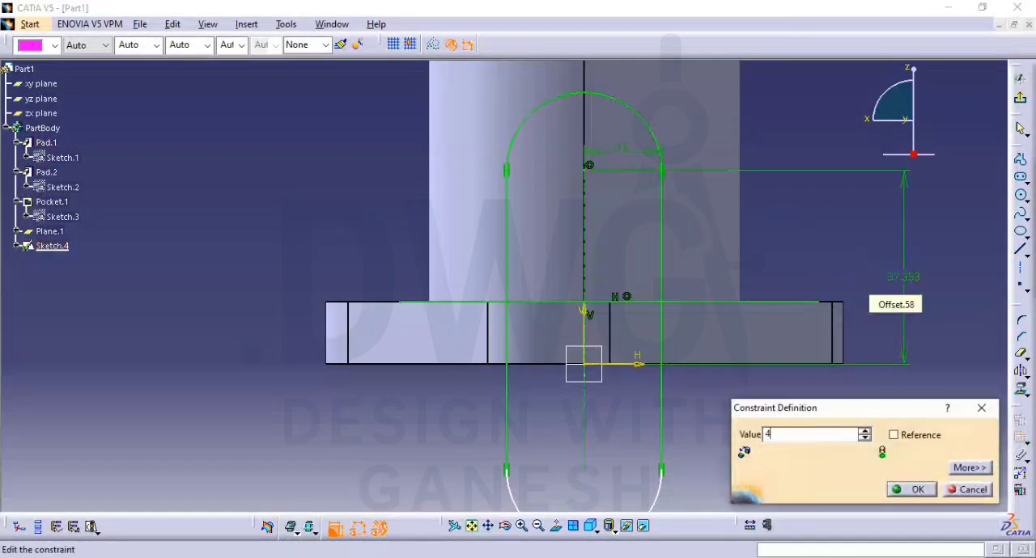
key("Return")
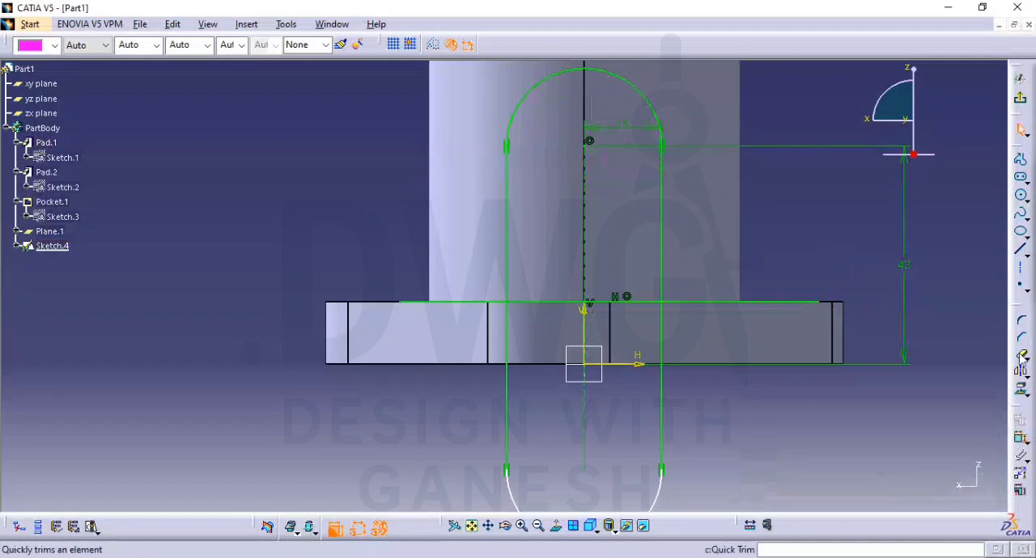
Trim the horizontal line to the profile's width and remove the parts of the profile below the base plate's top edge
left_click(765, 305)
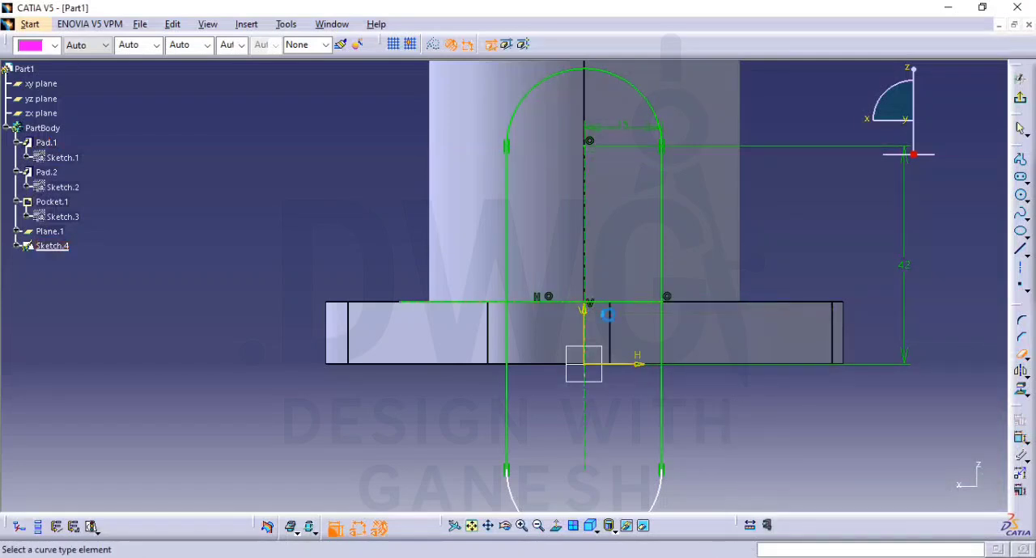
left_click(498, 306)
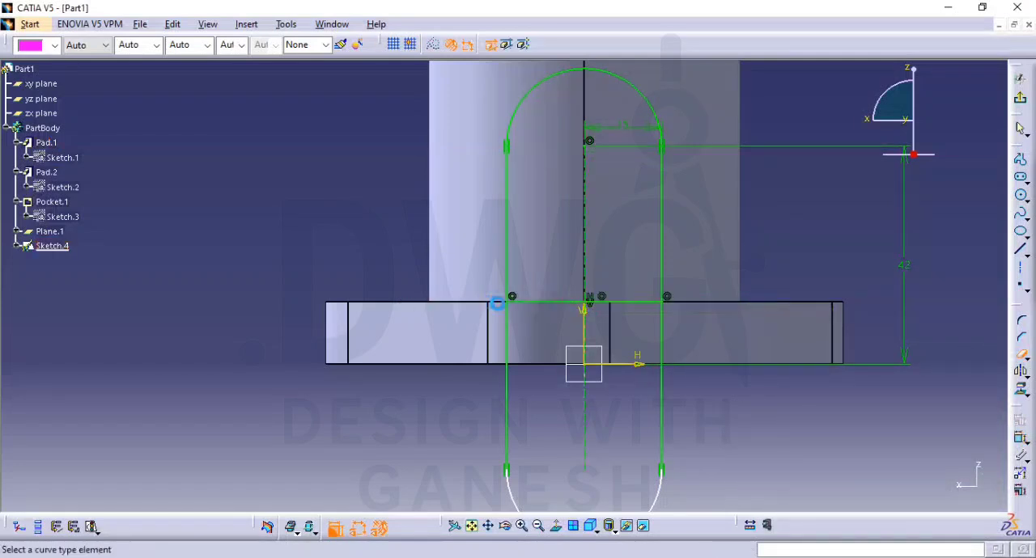
left_click(664, 347)
middle_click_drag(730, 374, 705, 320)
key("Escape")
left_click_drag(693, 326, 397, 458)
key("Delete")
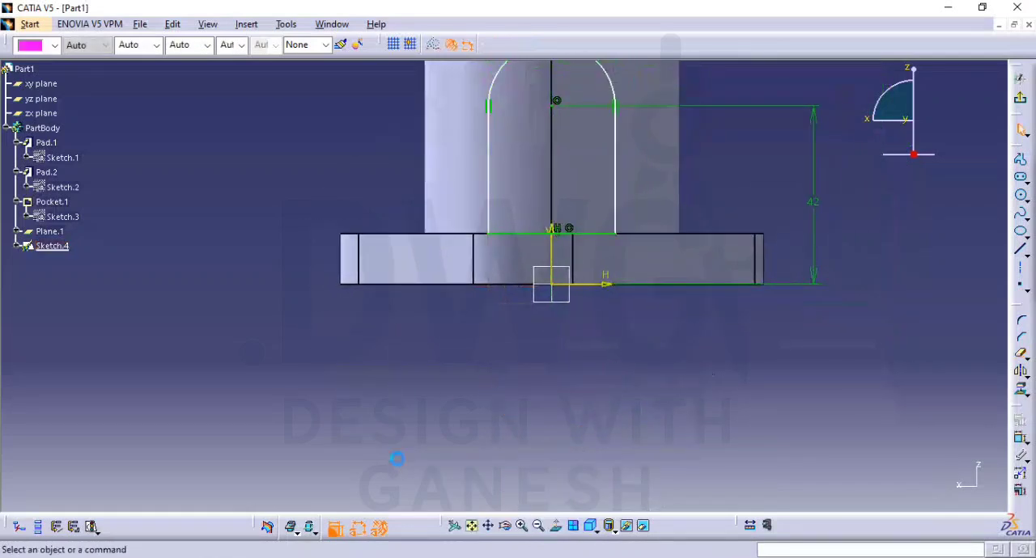
Dimension the radius of the profile's upper arc
middle_click_drag(597, 355, 592, 435)
left_click(1021, 437)
left_click(599, 149)
left_click(767, 132)
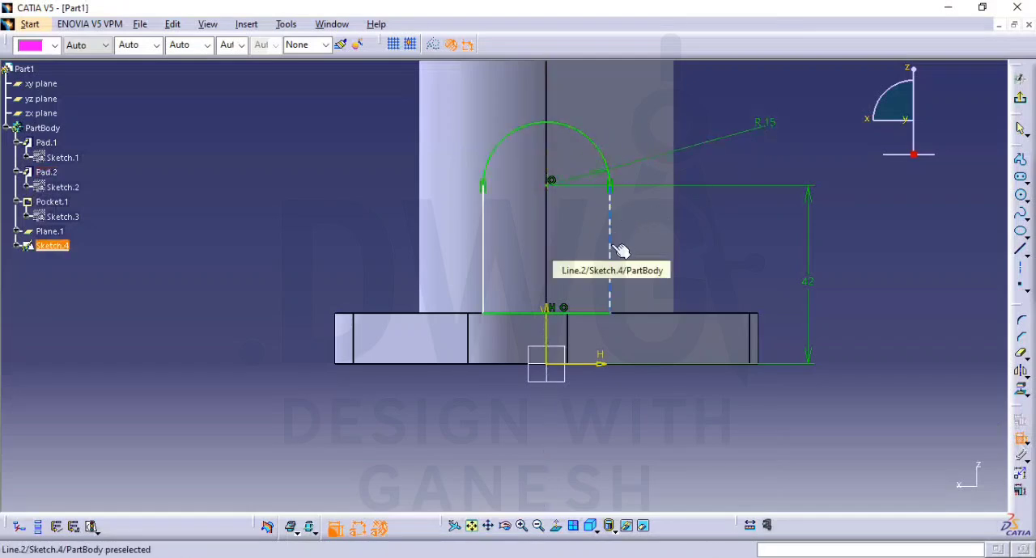
Try to make the profile's two straight sides symmetric about the vertical axis, and undo the attempt
left_click(619, 251)
left_click(483, 258)
right_click(505, 240)
left_click(550, 366)
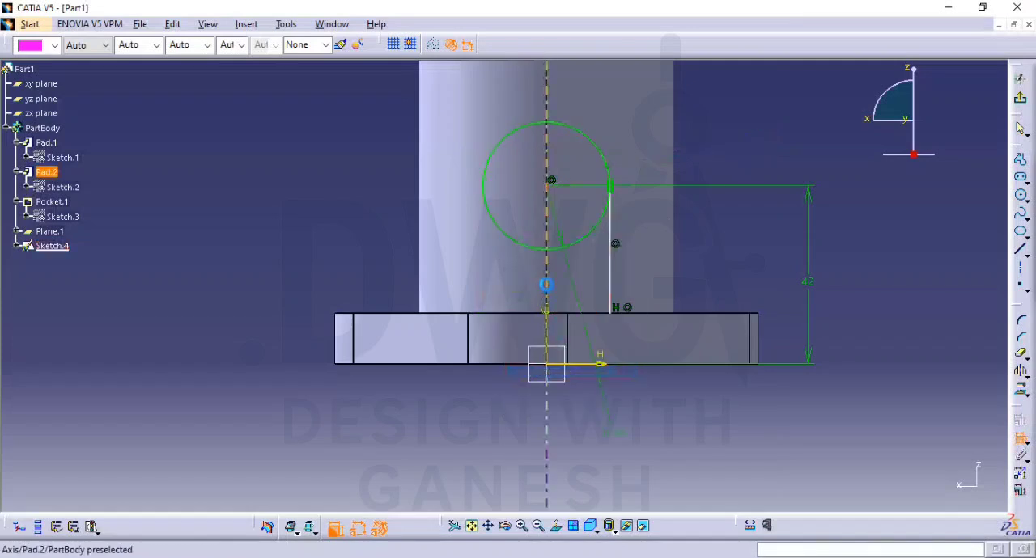
left_click(550, 279)
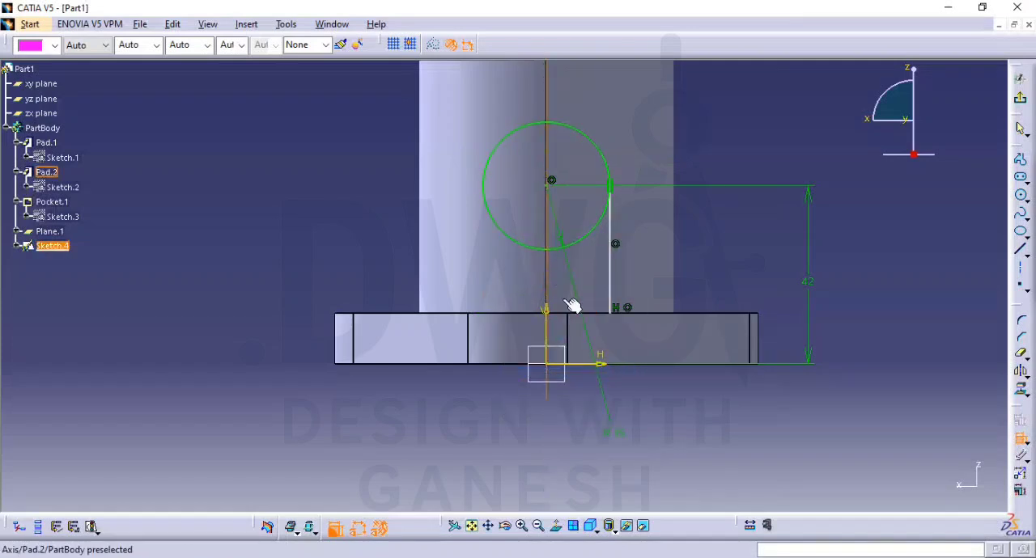
left_click(682, 257)
key("ctrl+z")
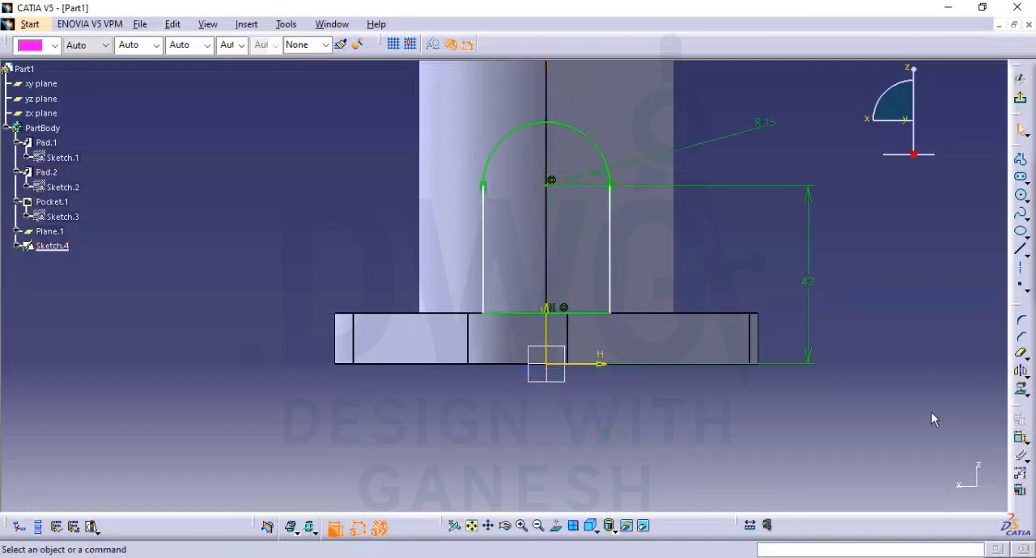
Constrain the profile's two straight sides to be symmetric about the sketch's vertical axis
left_click(1021, 438)
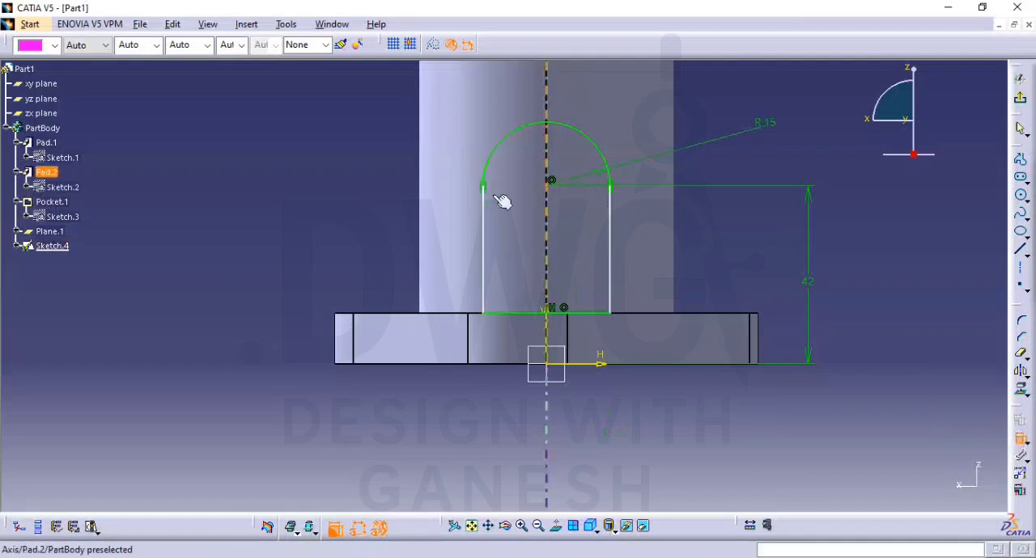
left_click(491, 241)
left_click(616, 250)
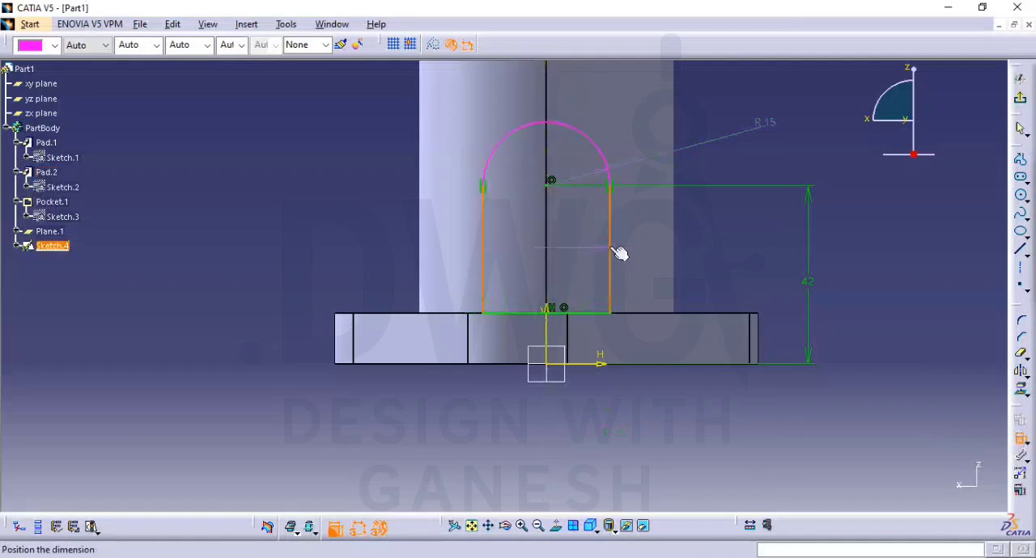
right_click(587, 243)
left_click(652, 397)
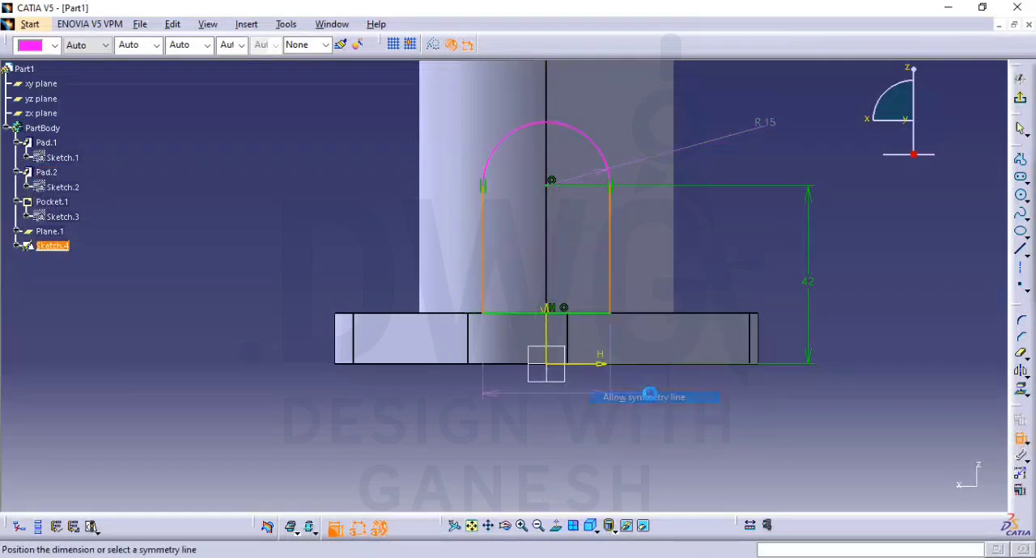
left_click(551, 332)
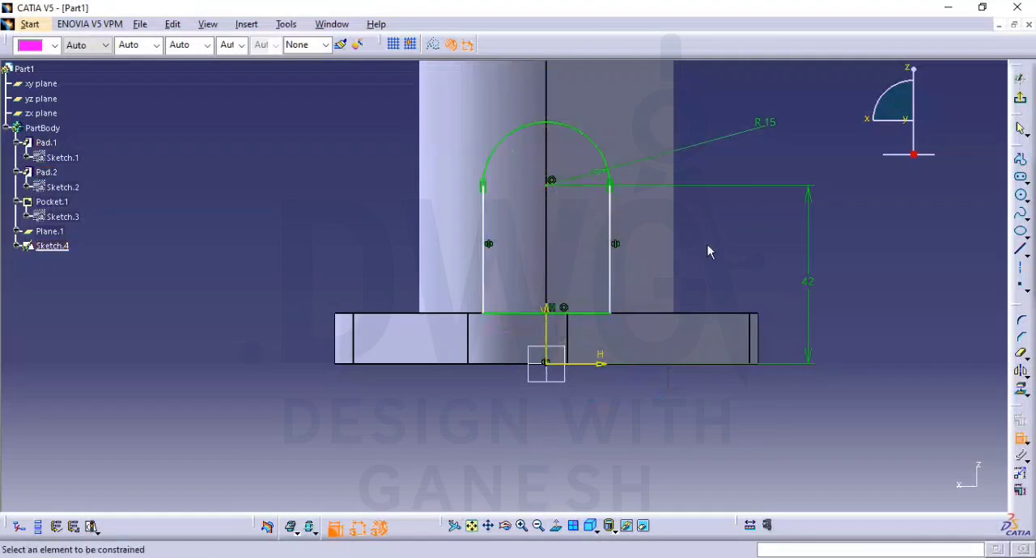
Test the right side line's freedom to move and constrain that line to be vertical
mouse_move(620, 272)
left_mouse_down()
mouse_move(674, 342)
mouse_move(647, 287)
mouse_move(687, 289)
mouse_move(737, 270)
left_mouse_up()
left_click(915, 301)
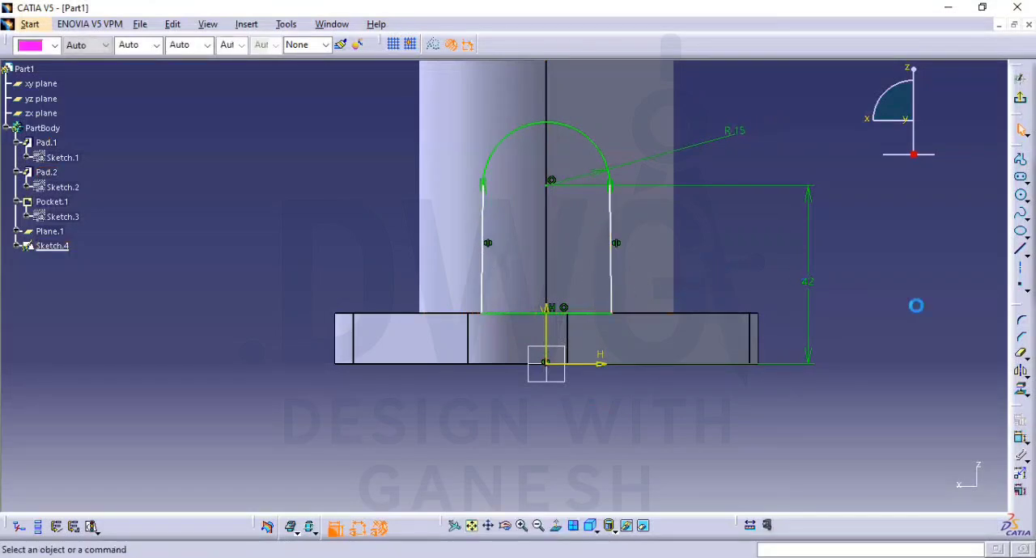
left_click(614, 271)
right_click(614, 269)
mouse_move(703, 435)
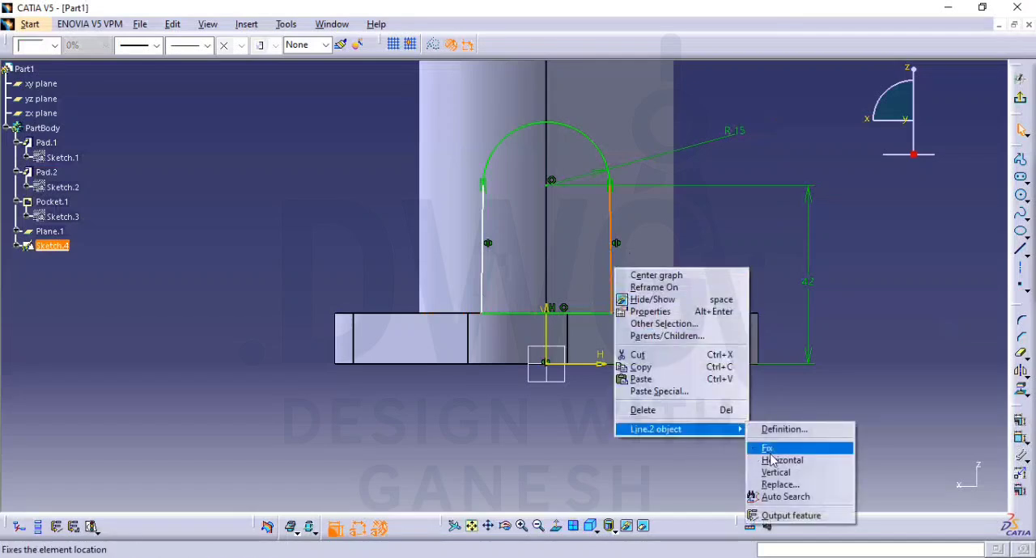
left_click(795, 470)
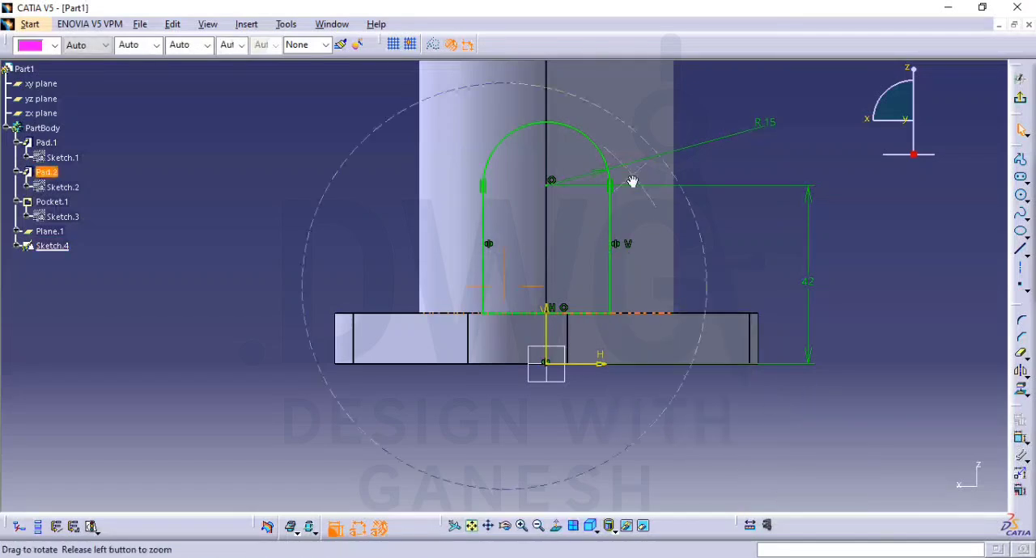
Leave the sketch and pad the rounded profile up to next, forming the side lug against the boss
middle_click_drag(632, 182, 737, 307)
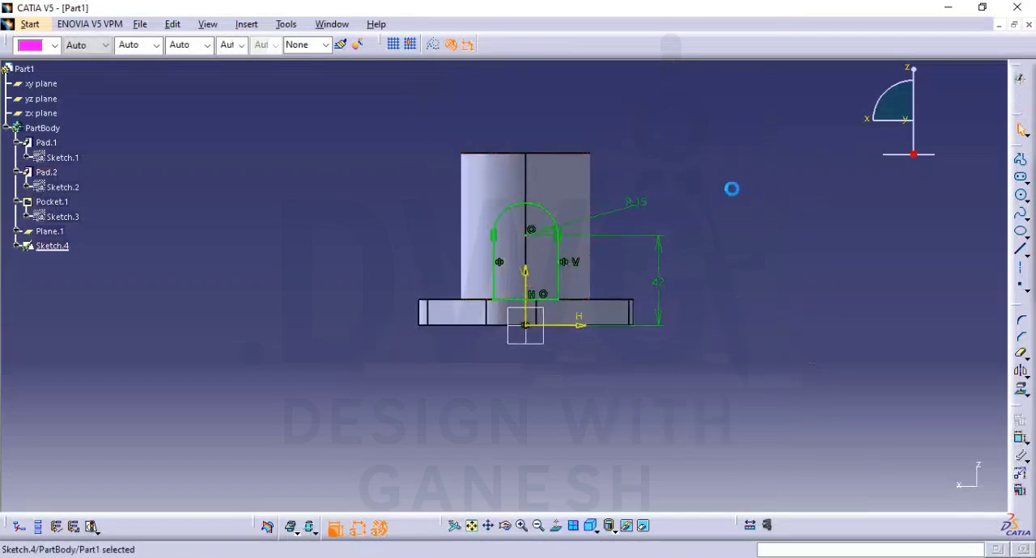
left_click(455, 46)
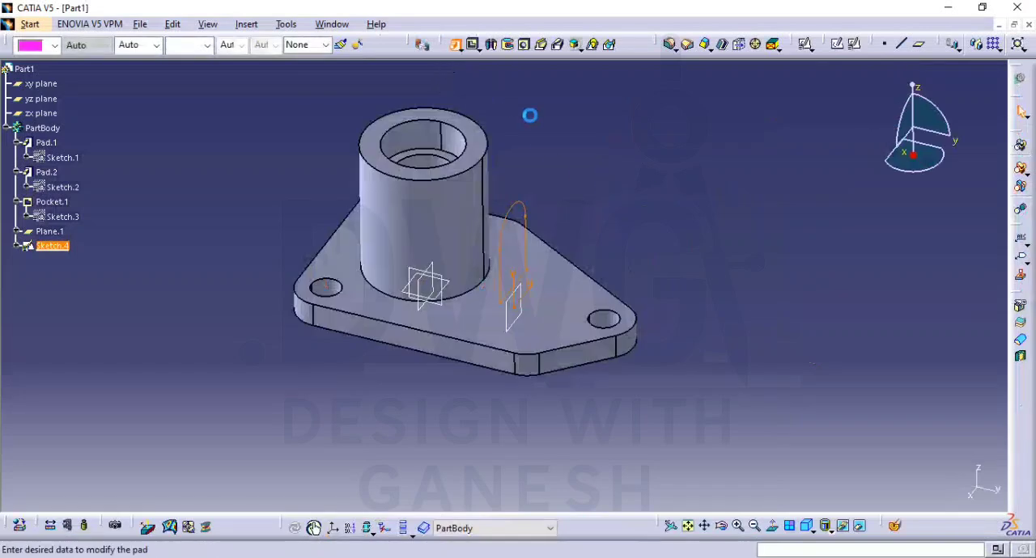
left_click(890, 290)
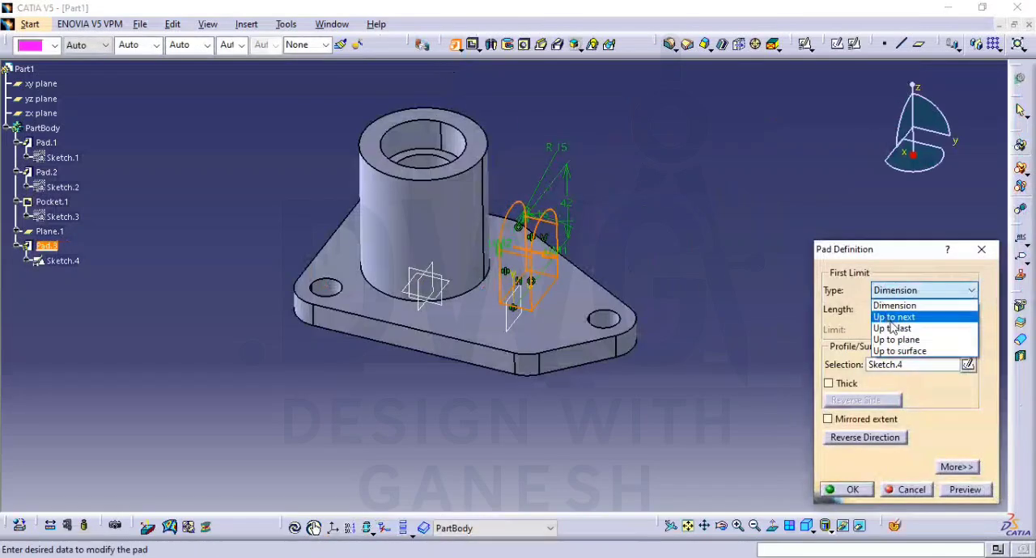
left_click(890, 319)
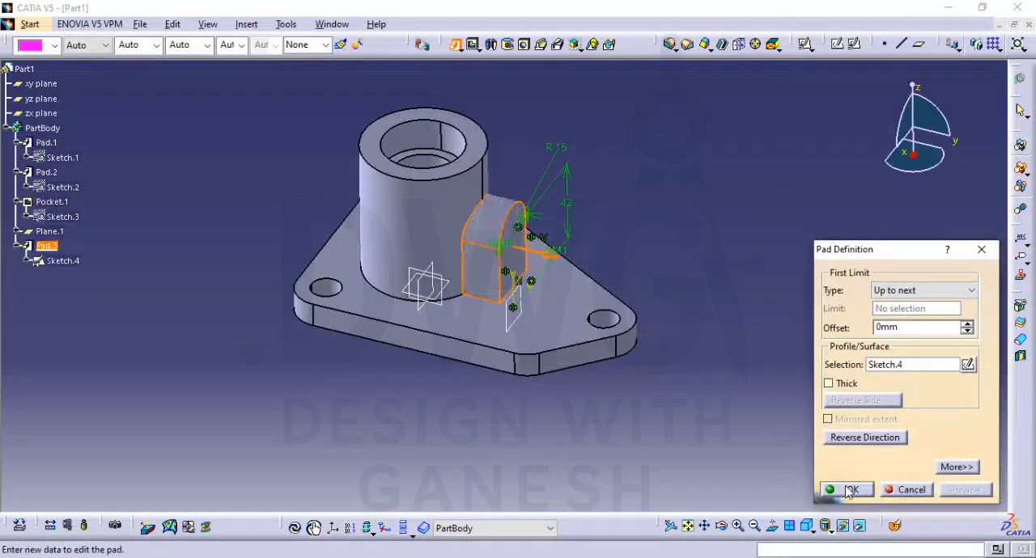
left_click(850, 489)
middle_click_drag(666, 317, 567, 311)
middle_click_drag(656, 306, 777, 250)
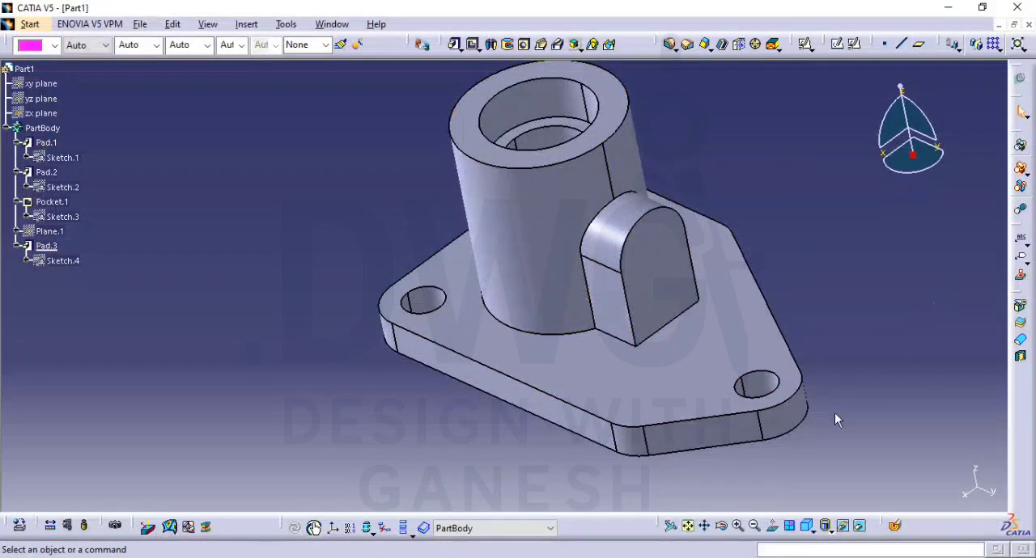
left_click(805, 528)
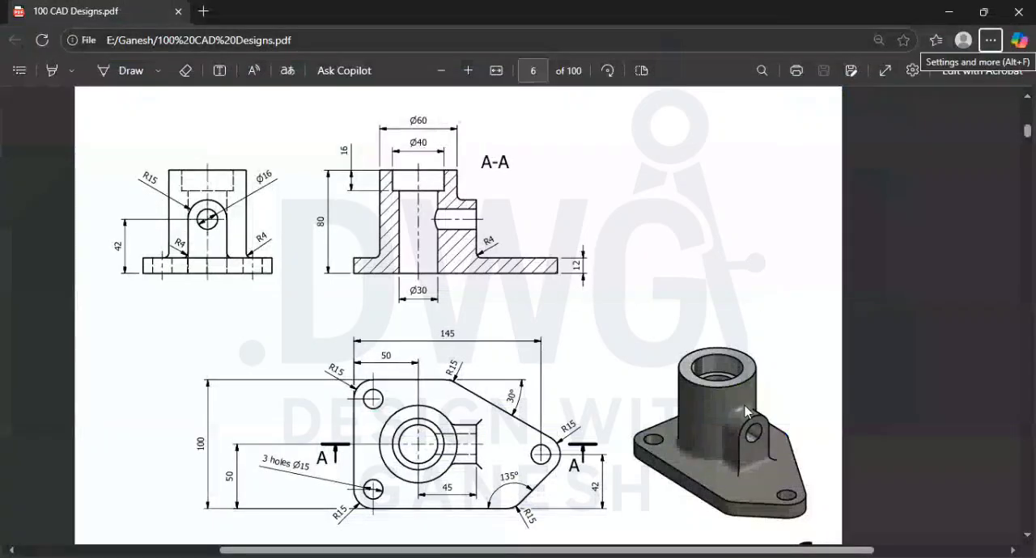
Check the fillet radius in the PDF drawing and preview a 4 mm edge fillet where the lug meets the boss
scroll(742, 376, "down", 2)
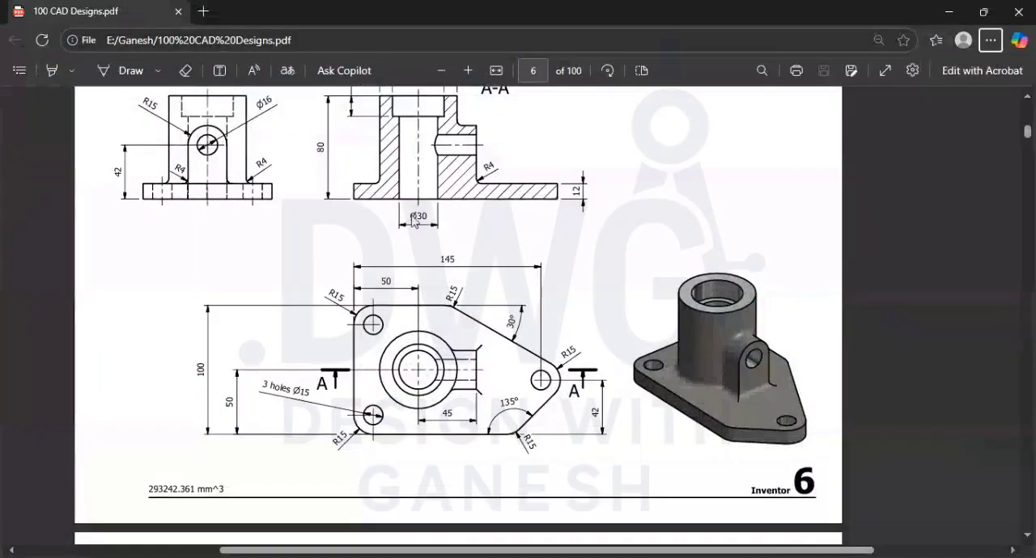
scroll(413, 221, "up", 1)
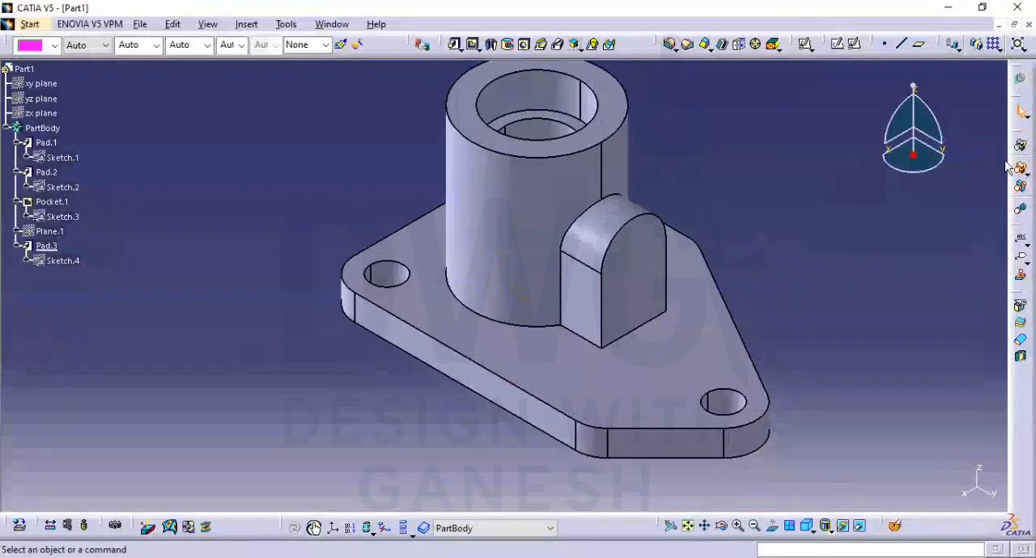
left_click(670, 44)
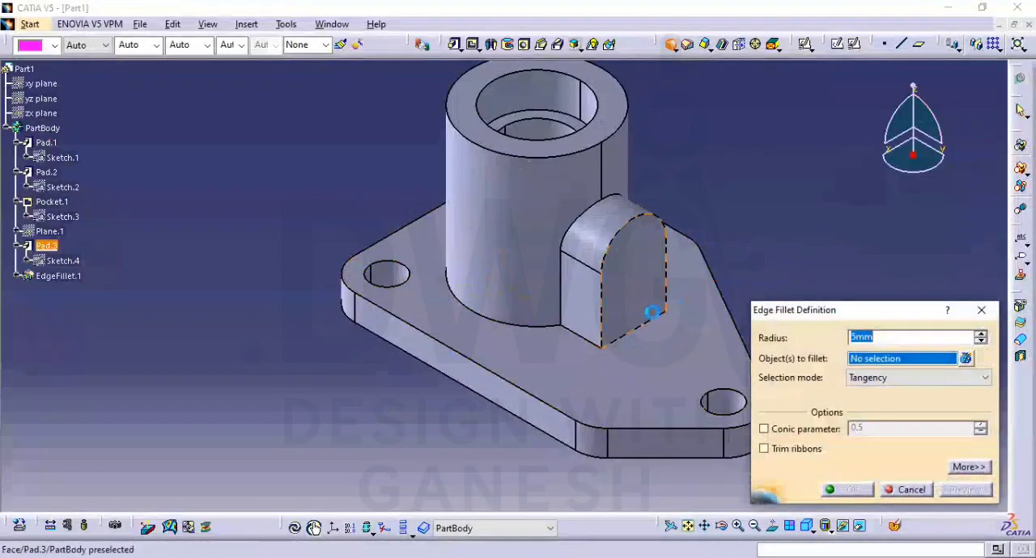
left_click(559, 289)
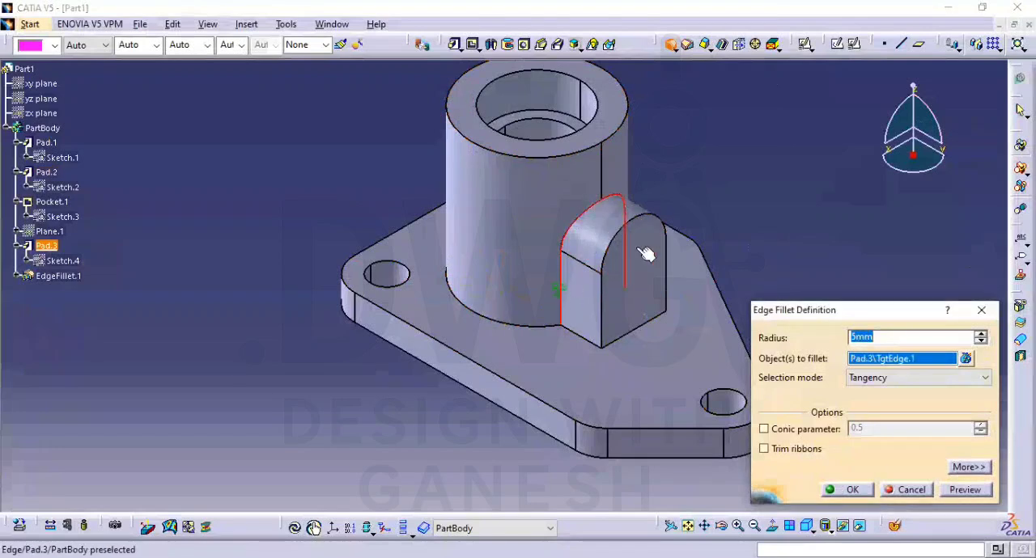
left_click(967, 491)
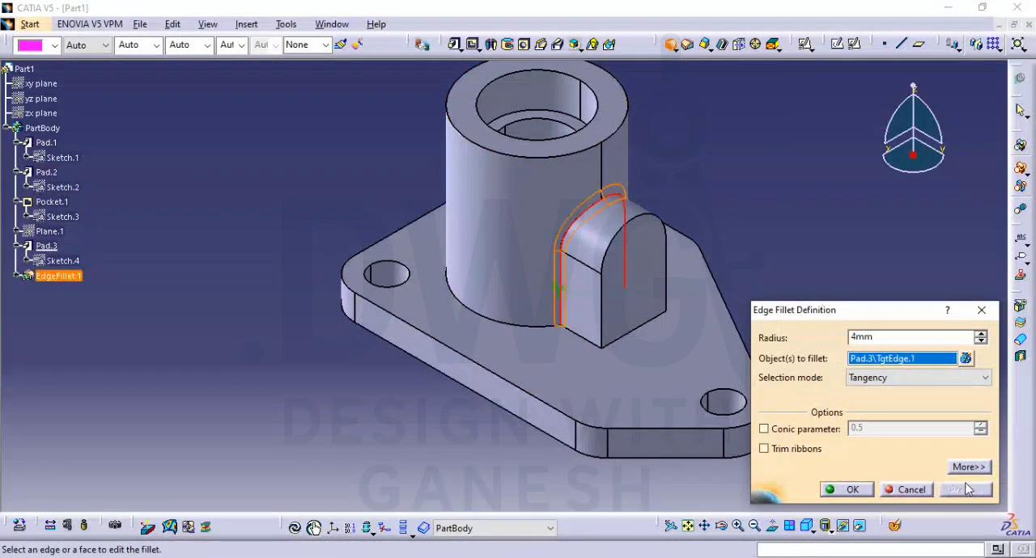
Add the lug's two side edges along the base plate to the fillet selection and apply the edge fillet
left_click(586, 338)
middle_click_drag(645, 322, 642, 365)
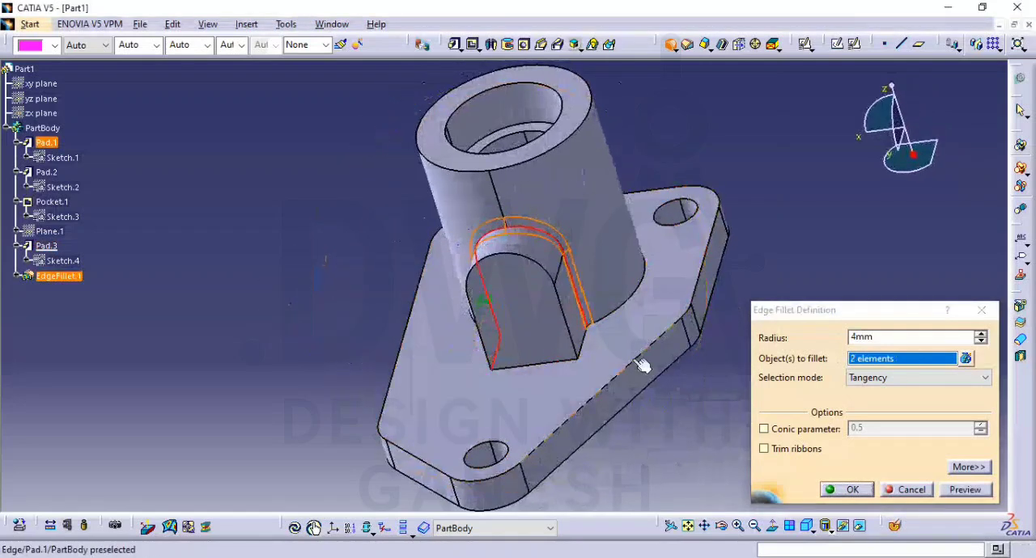
left_click(592, 341)
left_click(967, 491)
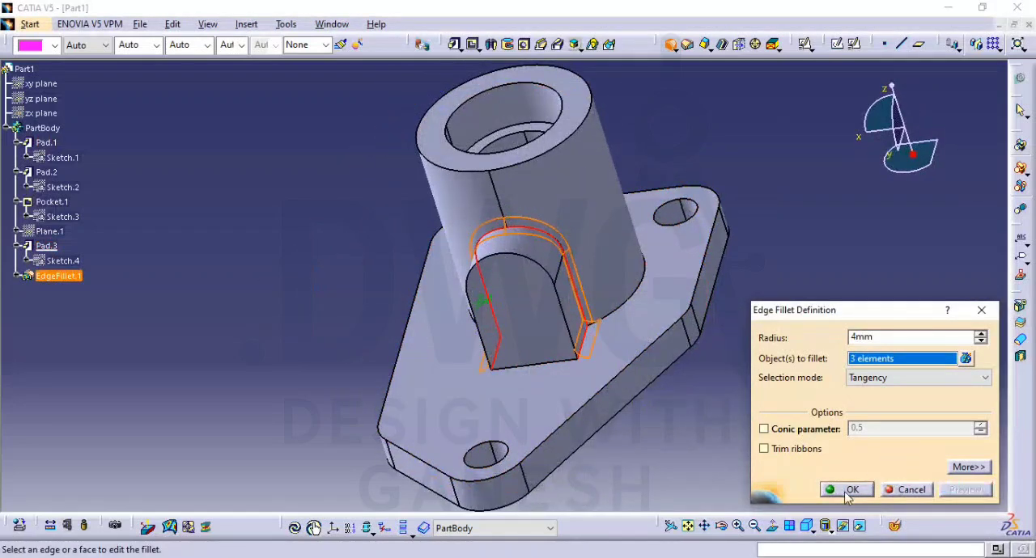
left_click(847, 497)
middle_click_drag(782, 336, 788, 374, "ctrl")
left_click(806, 525)
Consult the PDF drawing, start a positioned sketch on the lug's flat front face, and draw a circle near the rounded top's centre
key("alt+Tab")
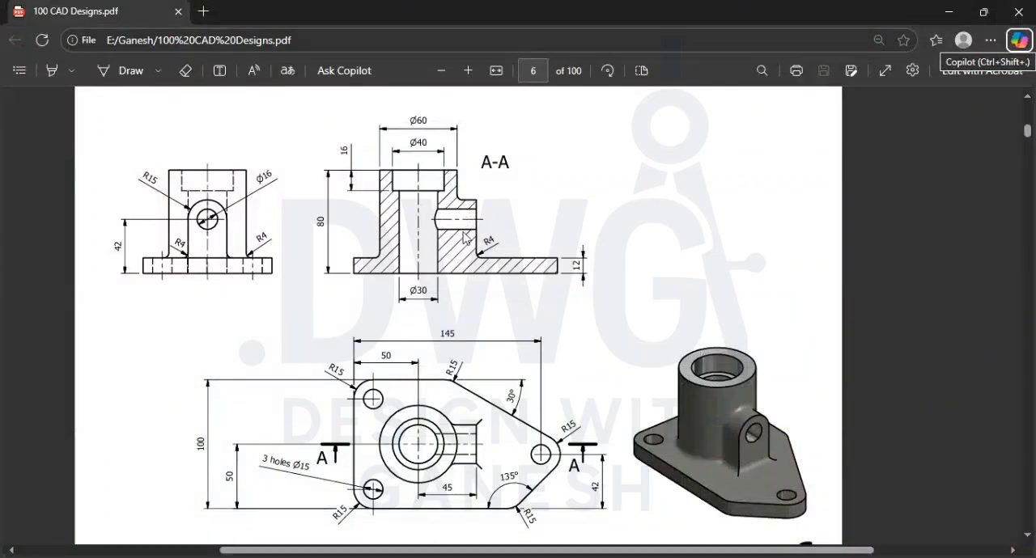
key("alt+Tab")
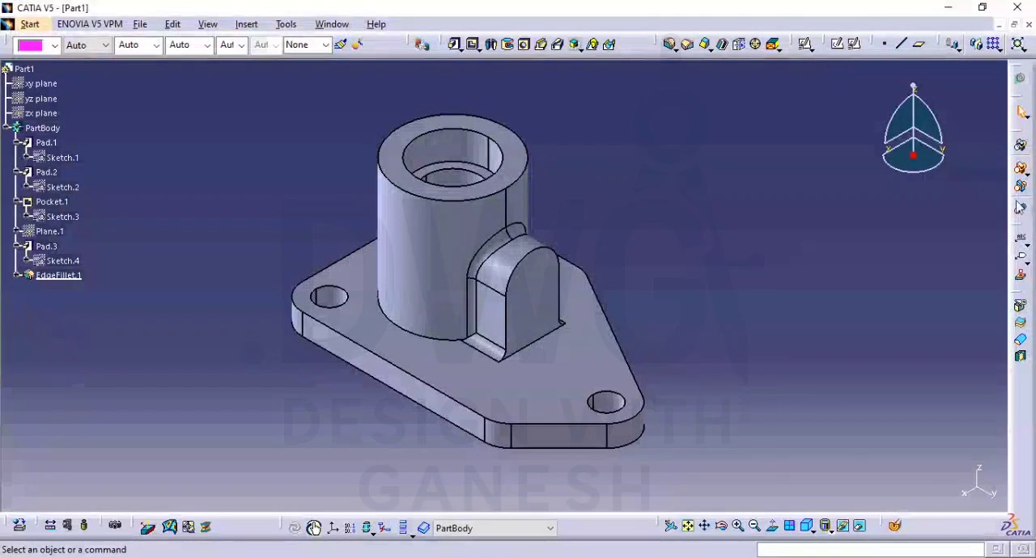
left_click(854, 44)
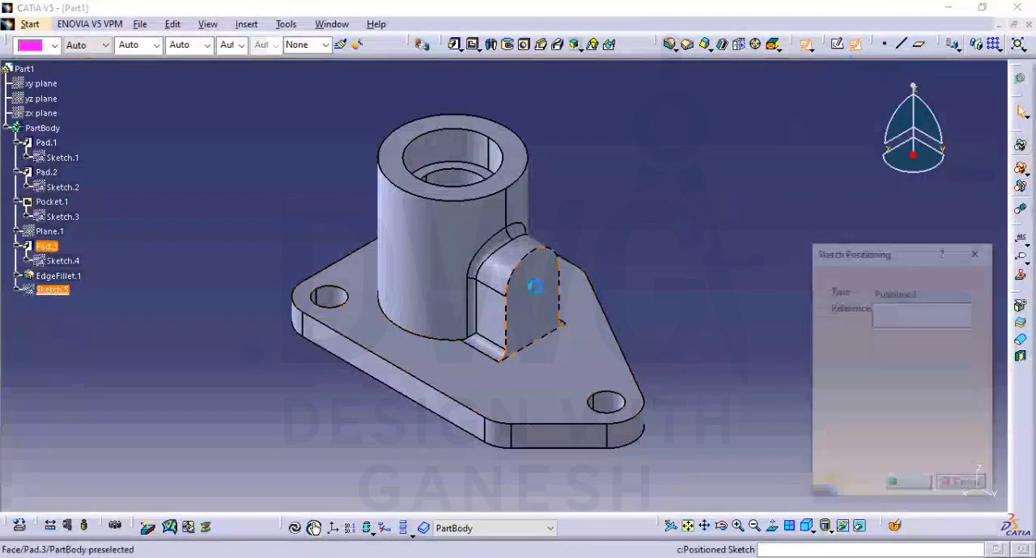
left_click(527, 288)
left_click(910, 486)
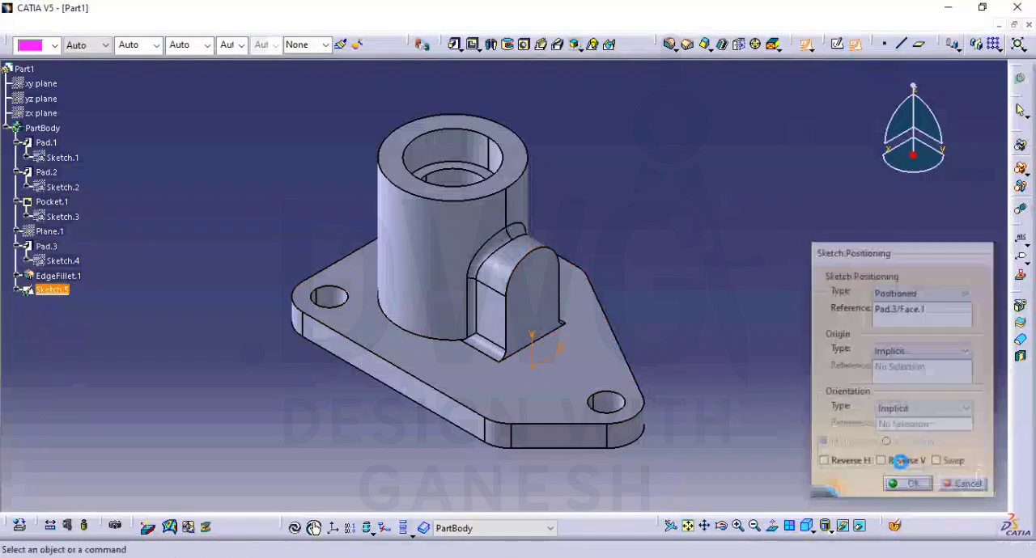
left_click(1022, 198)
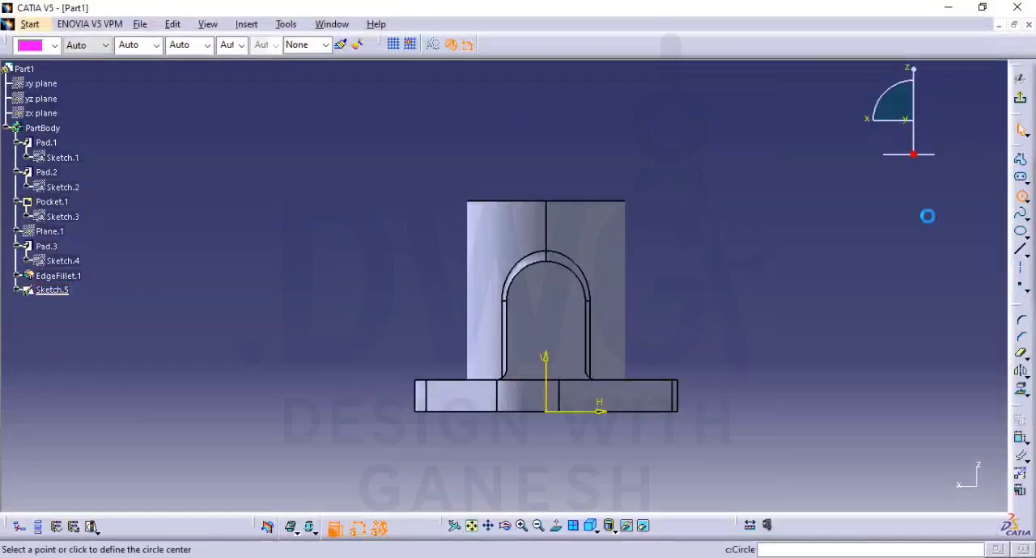
left_click(544, 302)
left_click(567, 317)
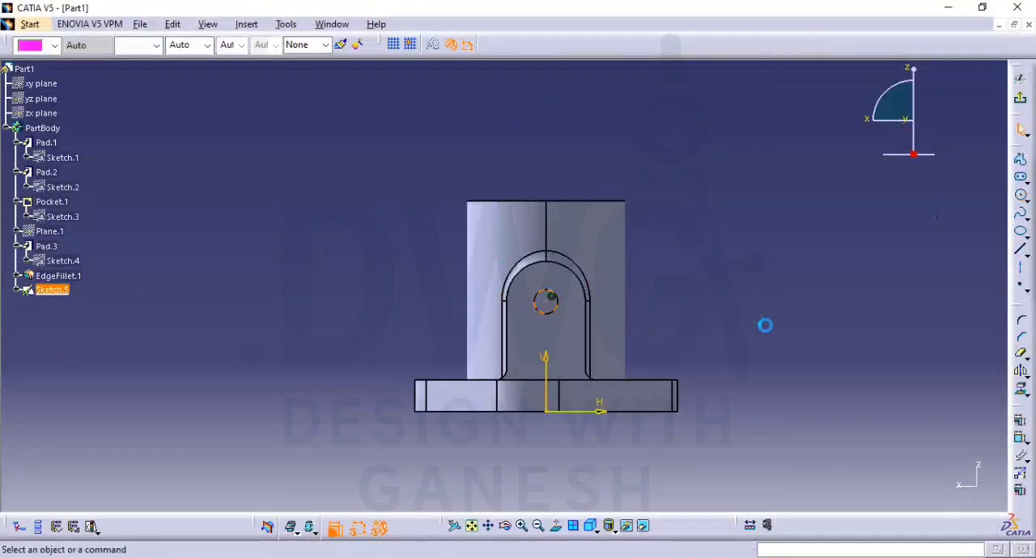
Constrain the sketched circle to be concentric with the lug's rounded top edge
left_click(1018, 442)
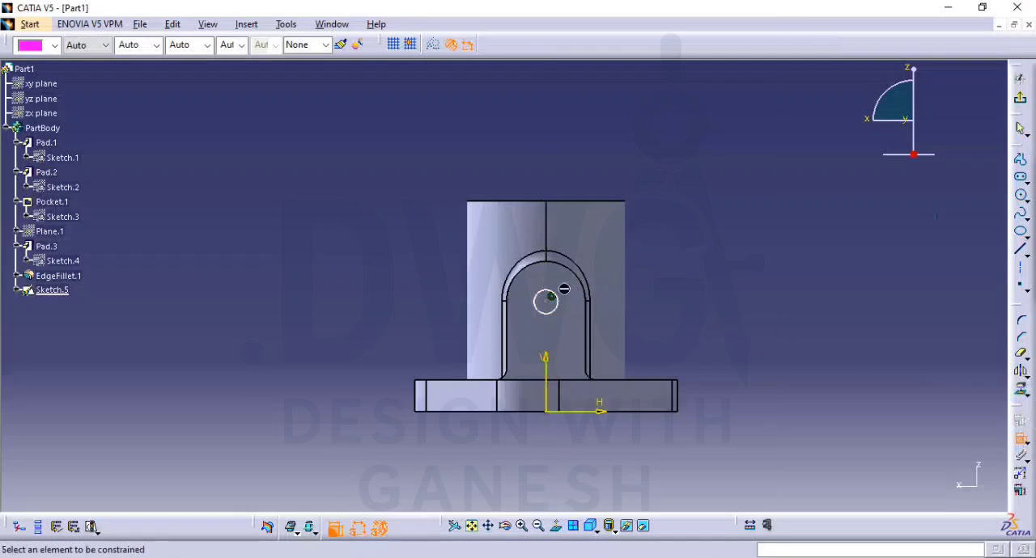
left_click(562, 290)
left_click(579, 279)
right_click(647, 279)
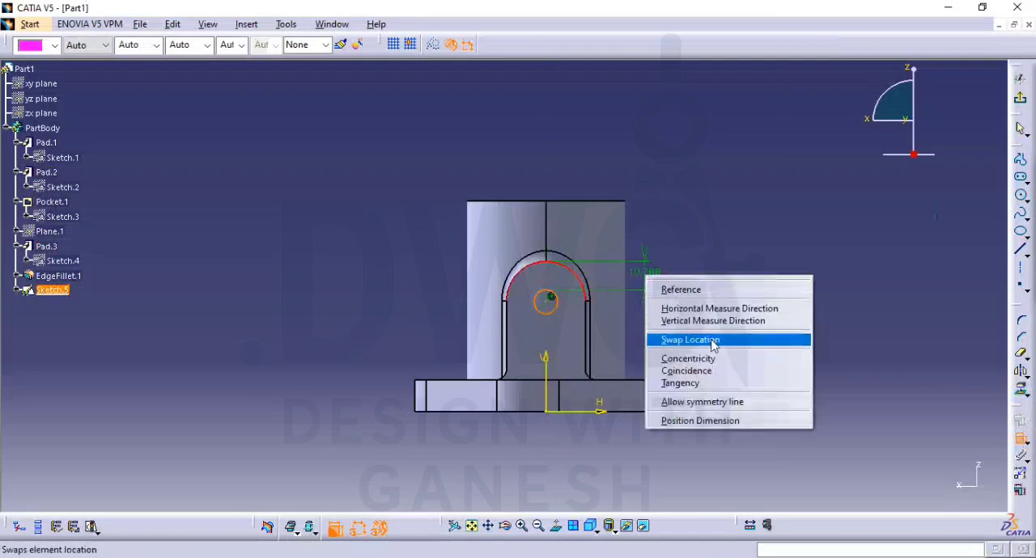
left_click(712, 358)
Dimension the lug circle's diameter and set it to 16 mm
left_click(545, 291)
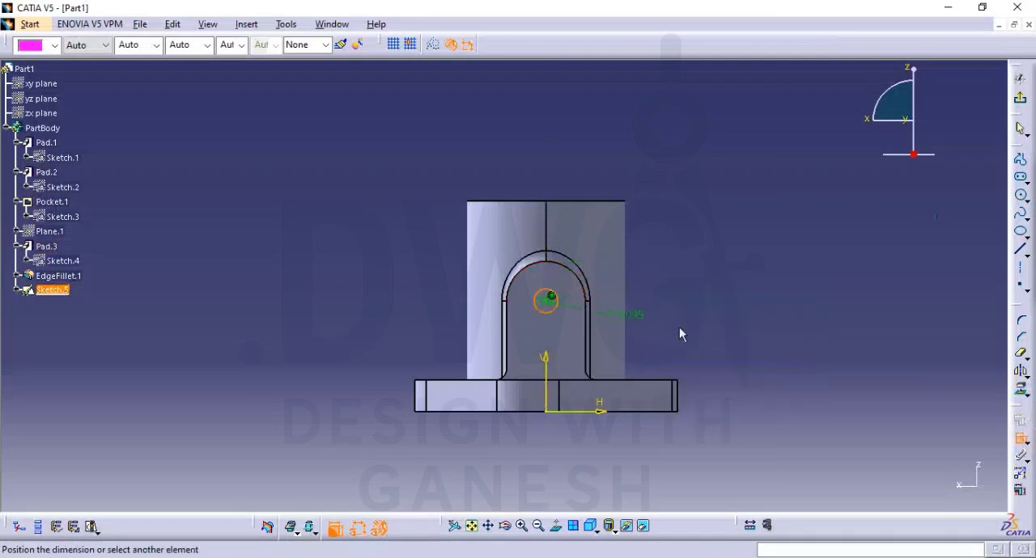
left_click(680, 326)
double_click(681, 327)
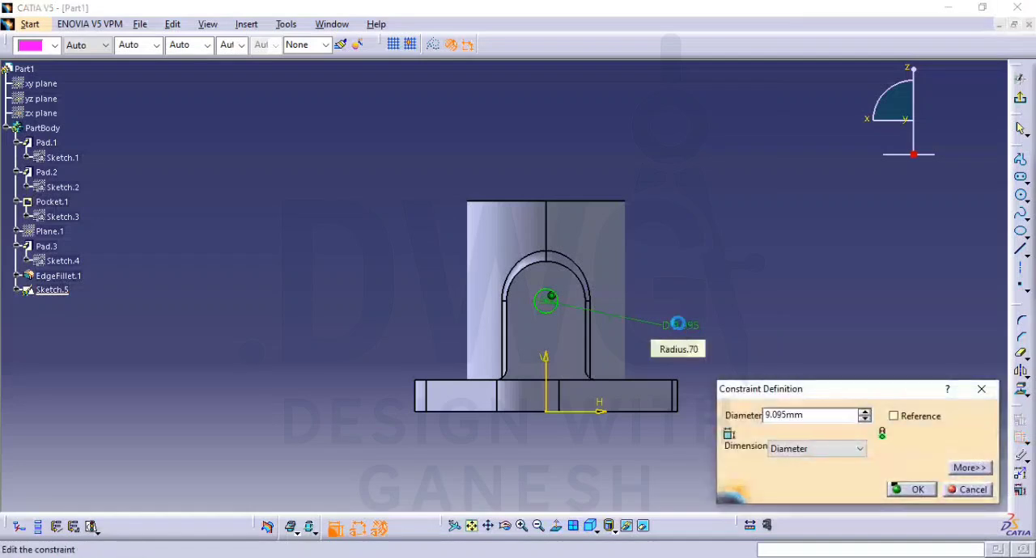
type("\\")
key("Return")
left_click(965, 485)
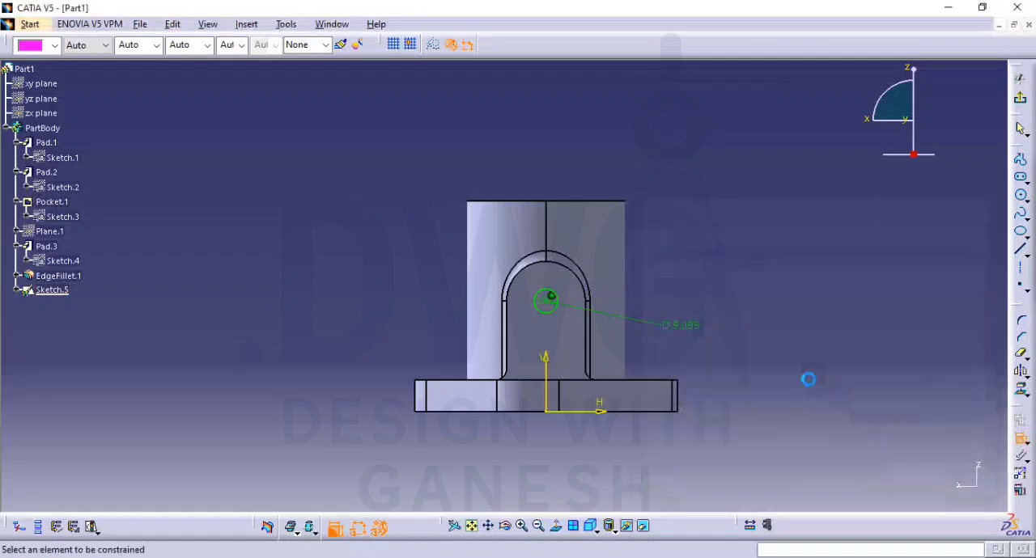
double_click(674, 324)
type("16")
key("Return")
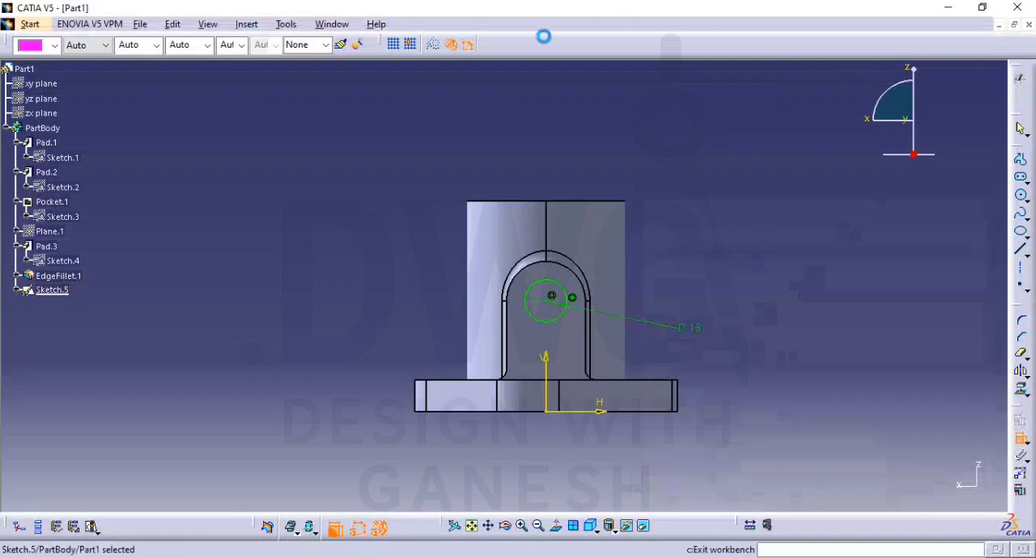
Leave the sketch and pocket the circle up to next, cutting the cross hole through the lug into the boss bore
left_click(474, 44)
left_click(936, 291)
left_click(938, 317)
middle_click_drag(468, 293, 652, 452)
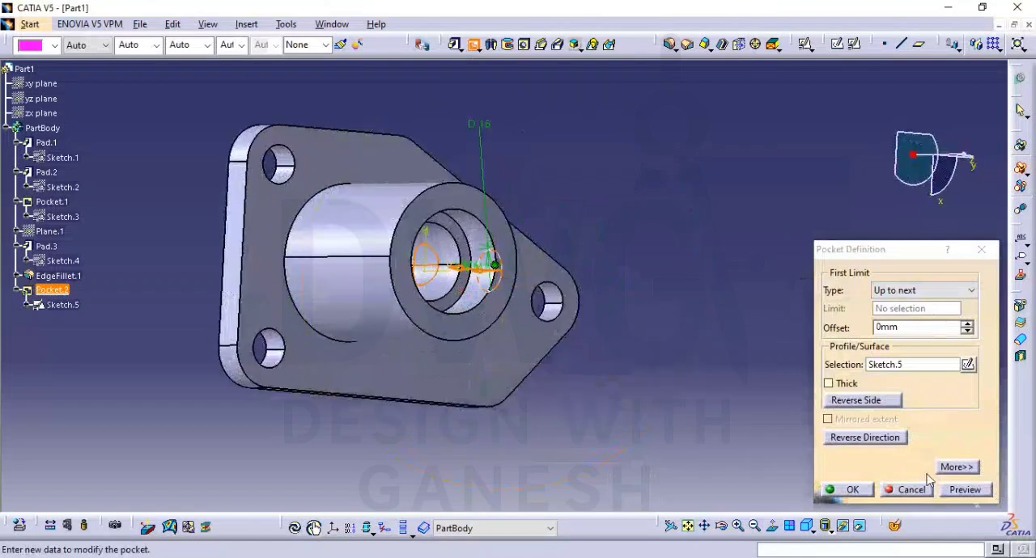
left_click(967, 490)
left_click(853, 491)
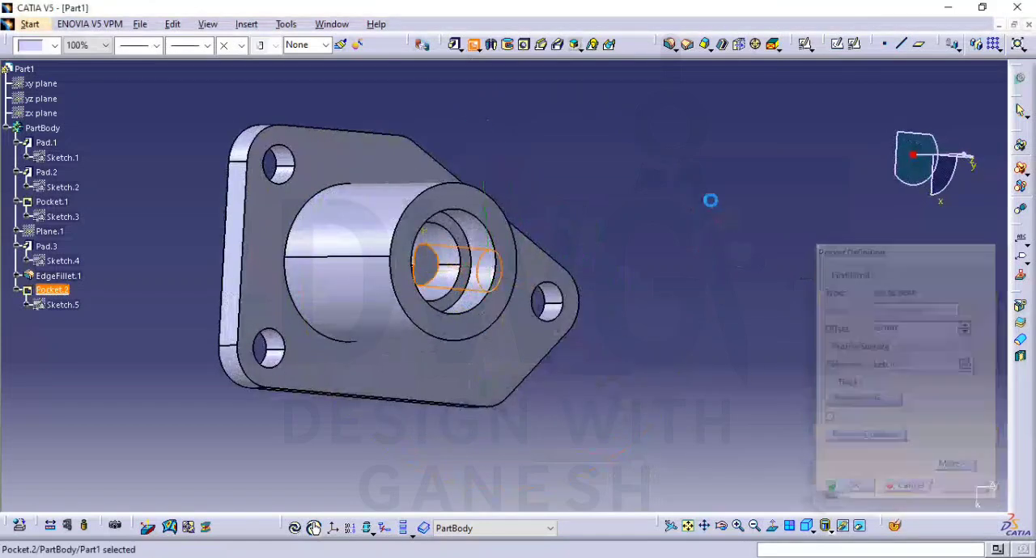
Examine the finished bracket in isometric view and compare it with the PDF drawing
left_click(808, 524)
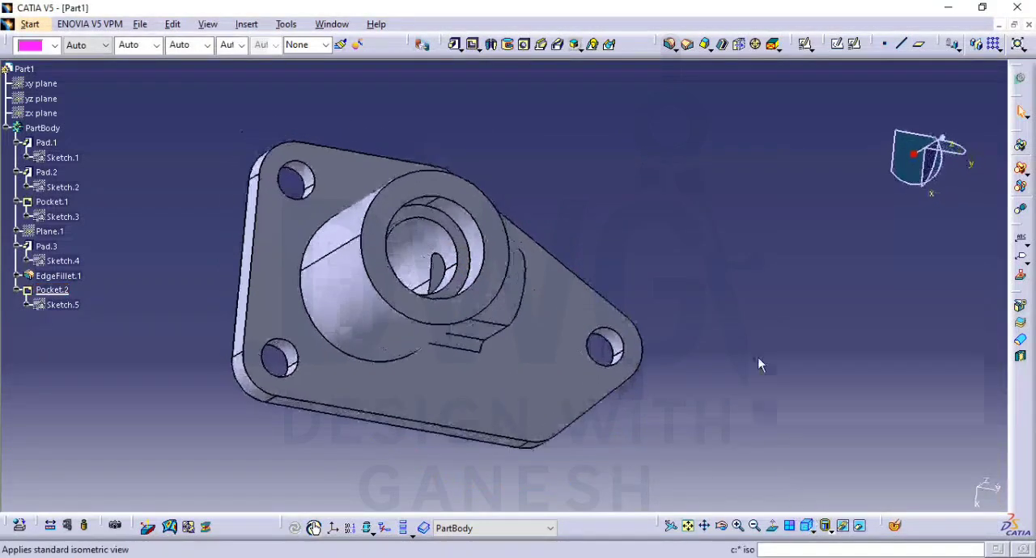
mouse_move(706, 296)
middle_mouse_down()
mouse_move(636, 213)
mouse_move(615, 274)
mouse_move(685, 287)
middle_mouse_up()
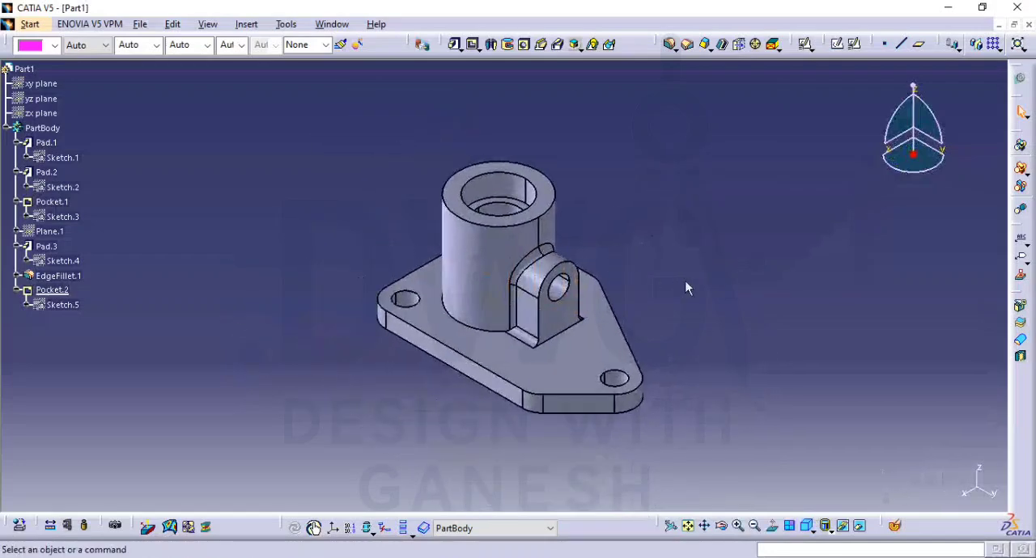
key("alt+Tab")
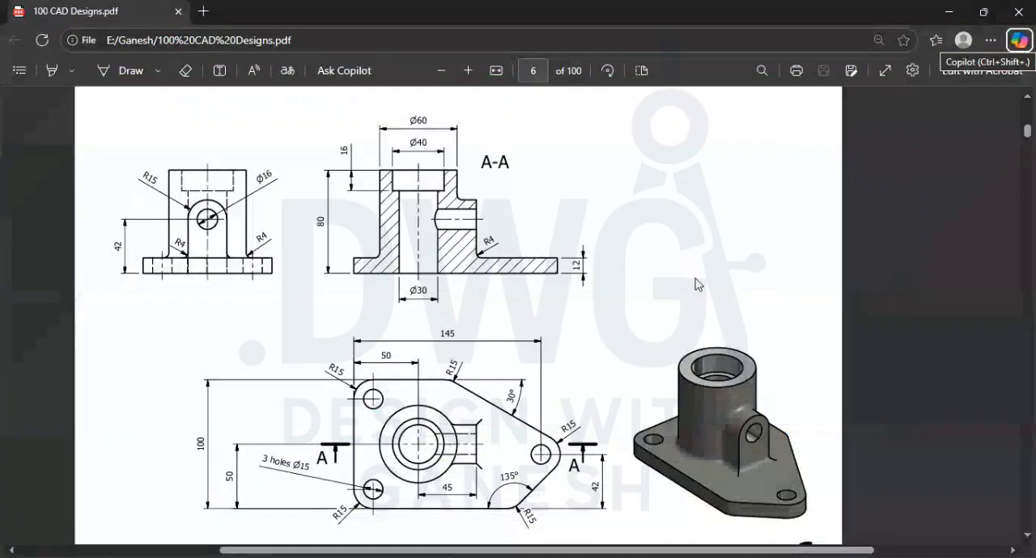
key("alt+Tab")
middle_click_drag(626, 287, 537, 189)
middle_click_drag(698, 280, 734, 278)
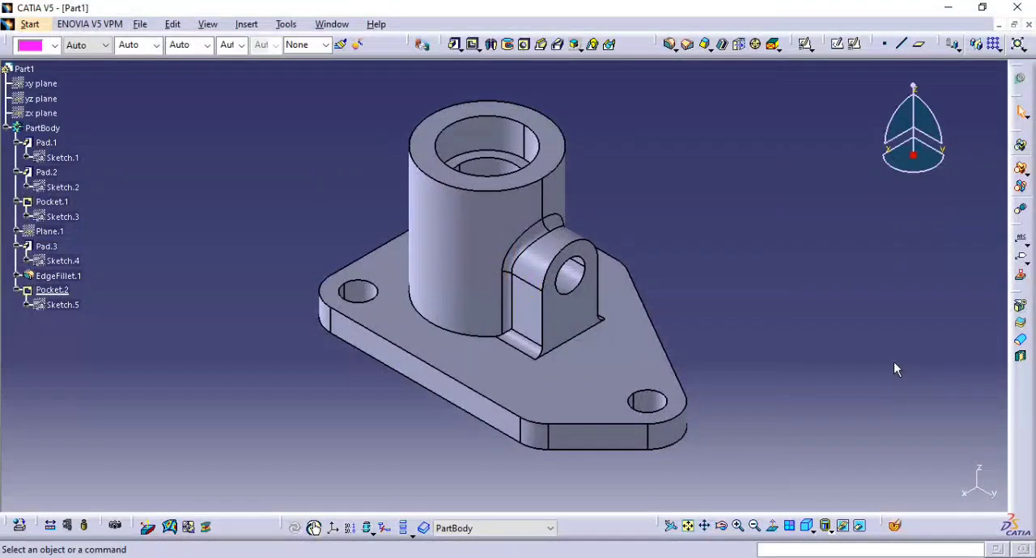